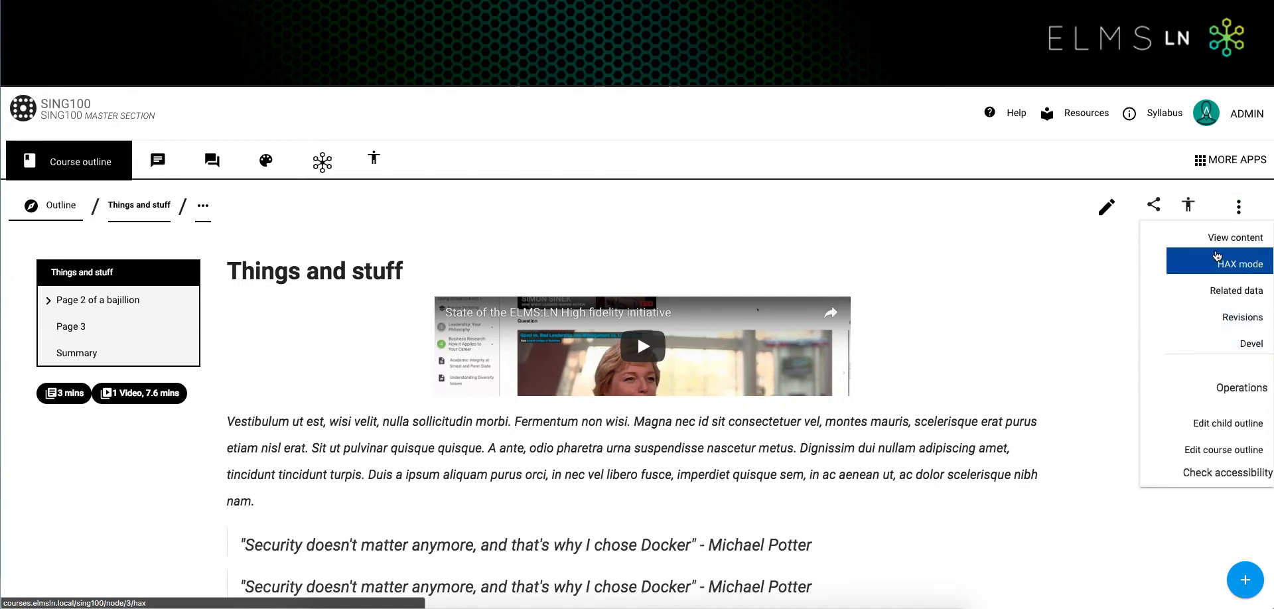
# Turn on HAX editing for the Things and stuff page and delete the Vestibulum paragraph and one of the quotes
pyautogui.click(1210, 269)
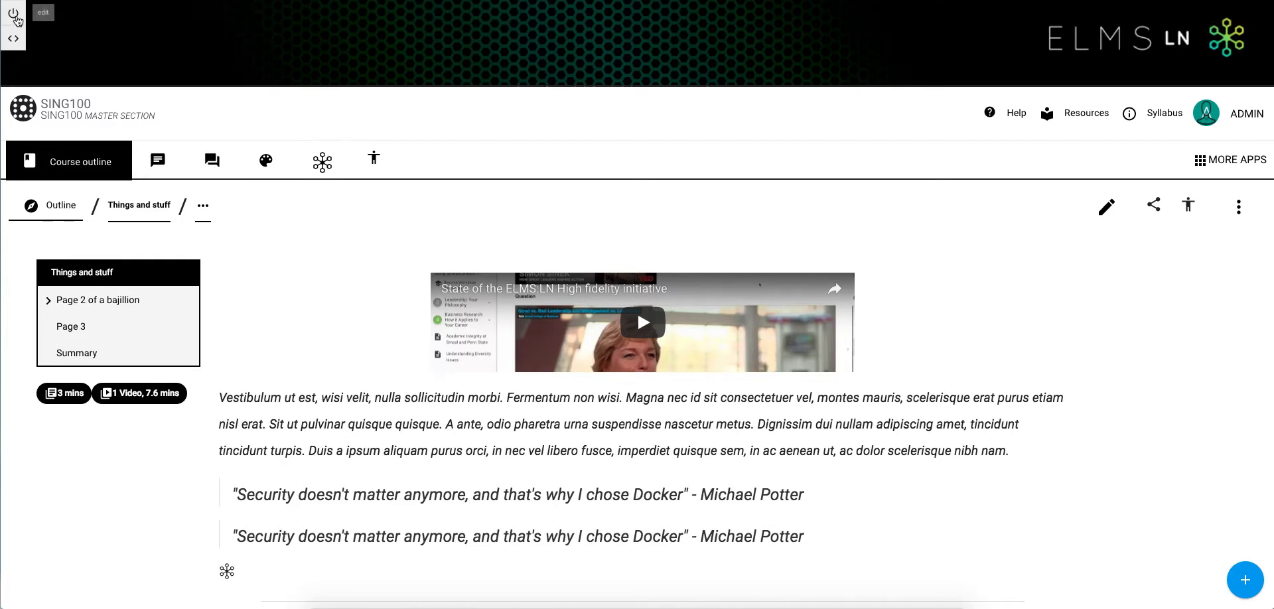
pyautogui.click(17, 18)
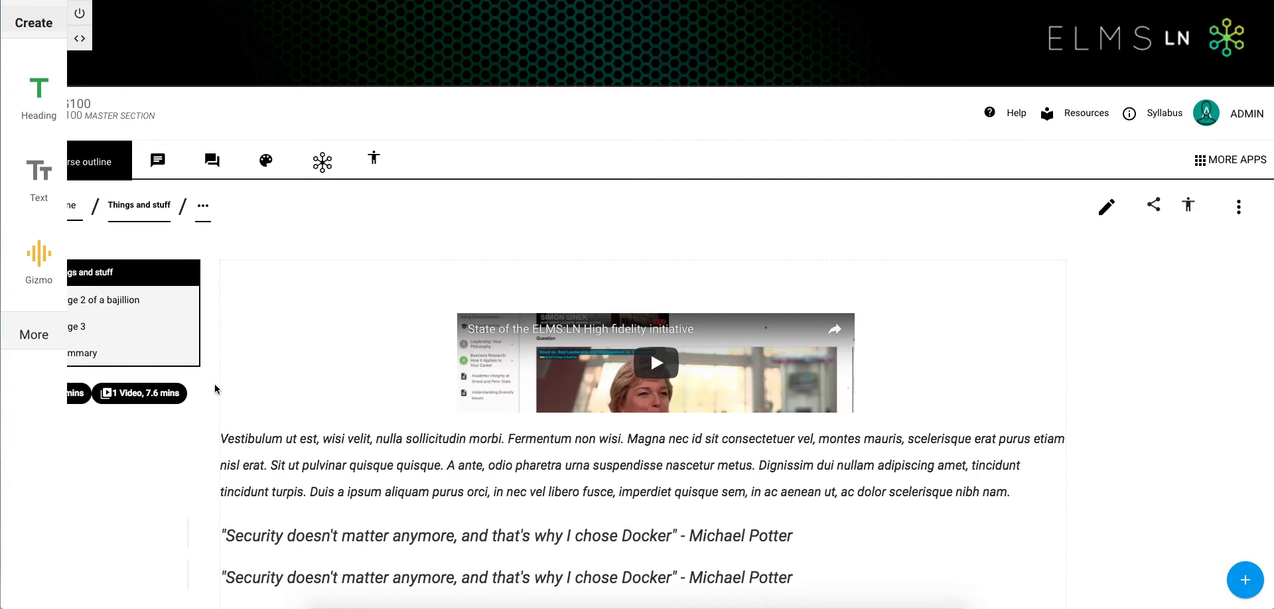
pyautogui.click(199, 487)
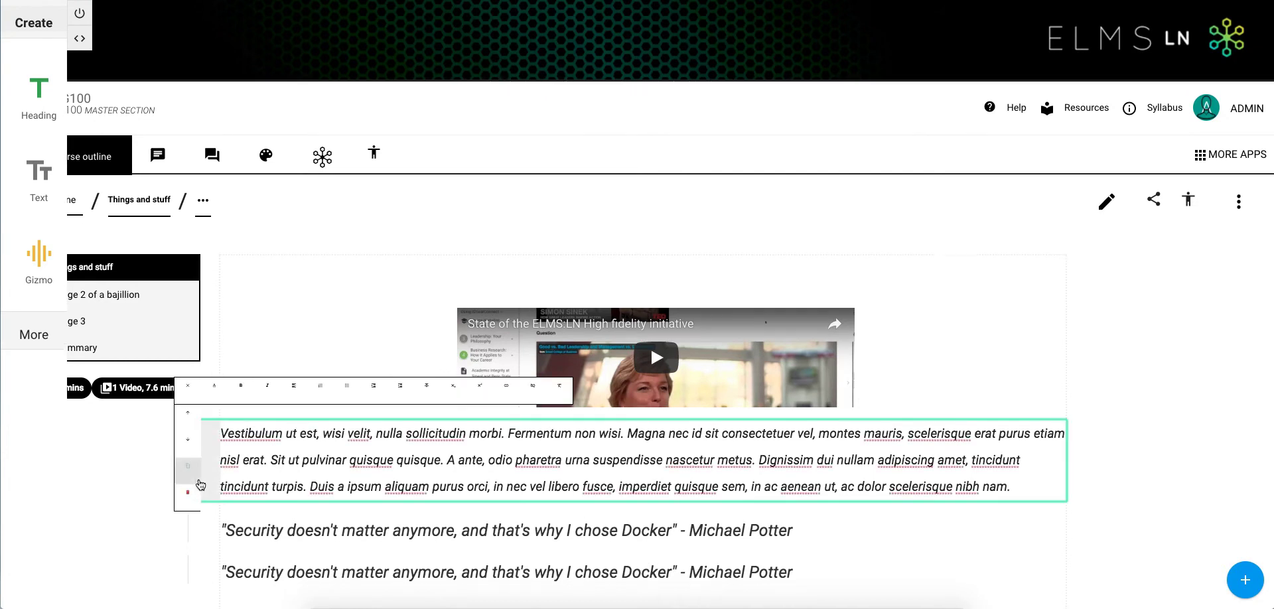
pyautogui.click(190, 418)
pyautogui.click(208, 478)
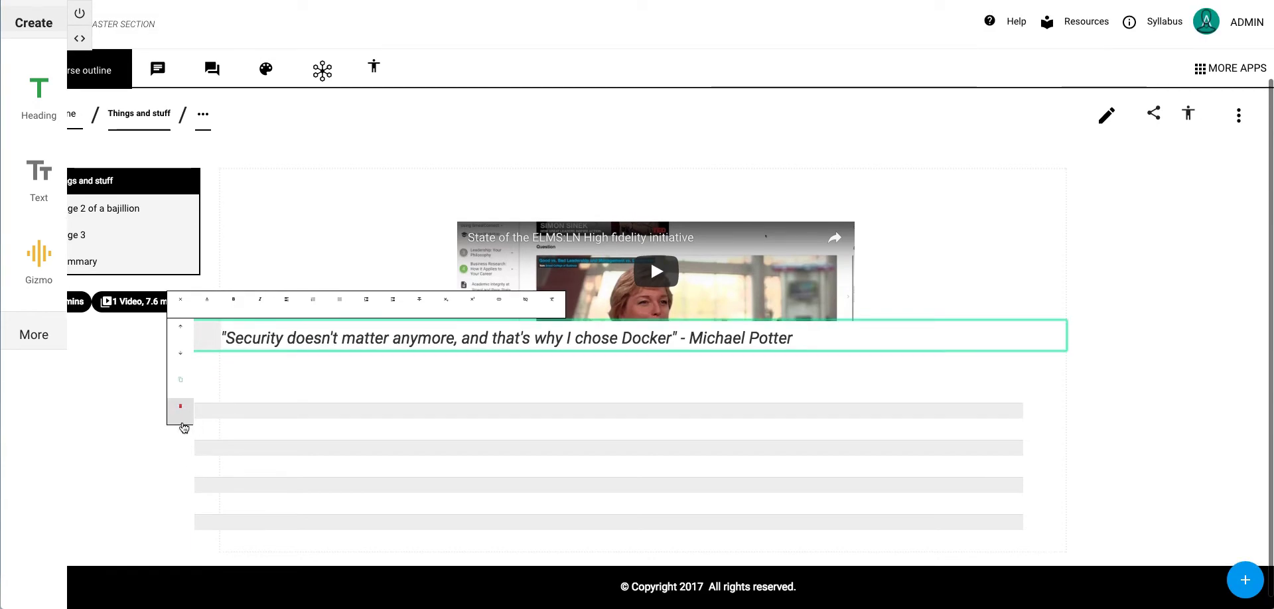
# Delete the remaining Docker quote and all the grey placeholder blocks below the video
pyautogui.click(181, 406)
pyautogui.click(212, 467)
pyautogui.click(191, 462)
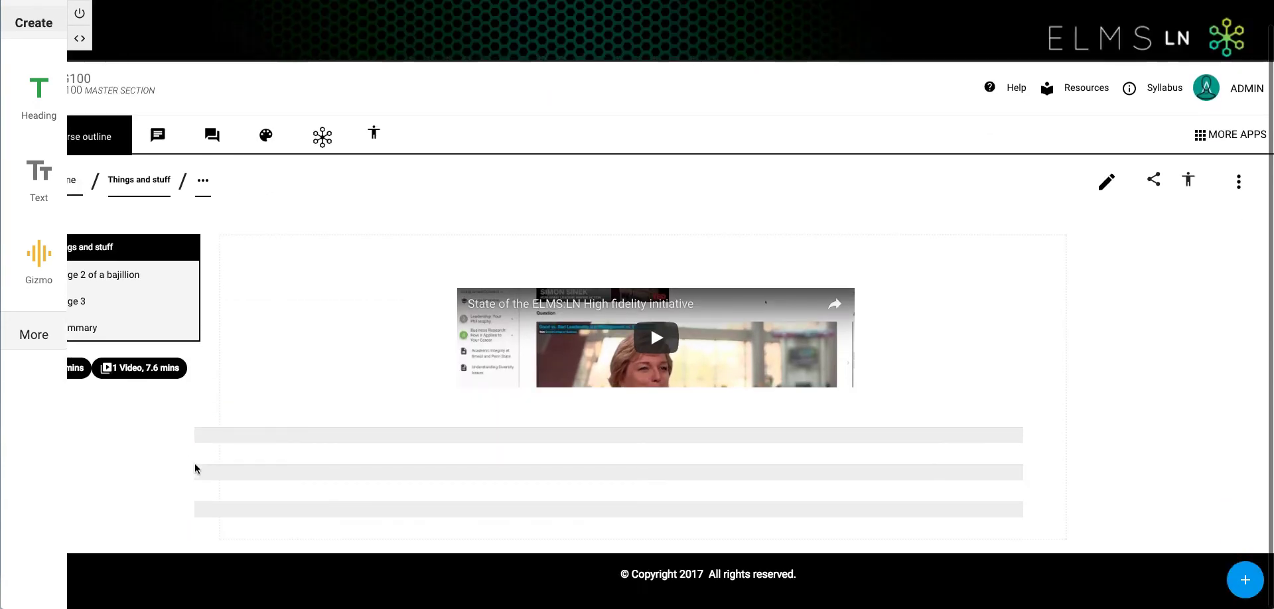
pyautogui.click(205, 442)
pyautogui.click(189, 491)
pyautogui.click(205, 470)
pyautogui.click(188, 516)
pyautogui.click(213, 471)
pyautogui.click(188, 519)
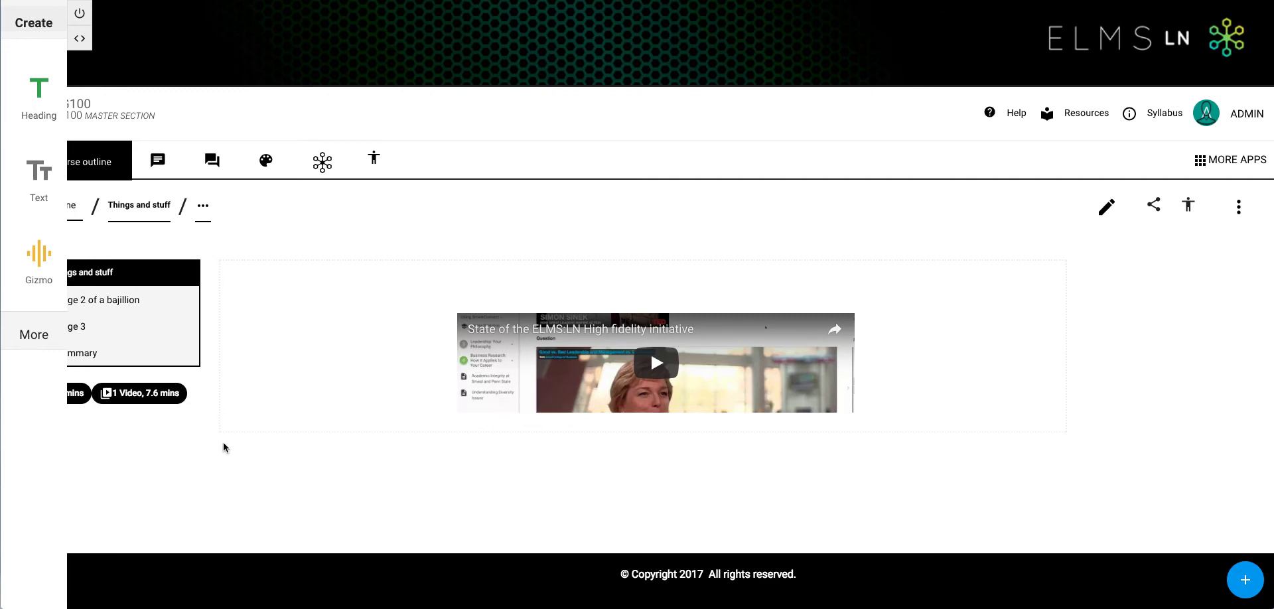
# Add a run of about seven new text paragraphs below the video
pyautogui.click(41, 176)
pyautogui.click(41, 176)
pyautogui.click(41, 176)
pyautogui.click(41, 176)
pyautogui.click(42, 176)
pyautogui.click(41, 177)
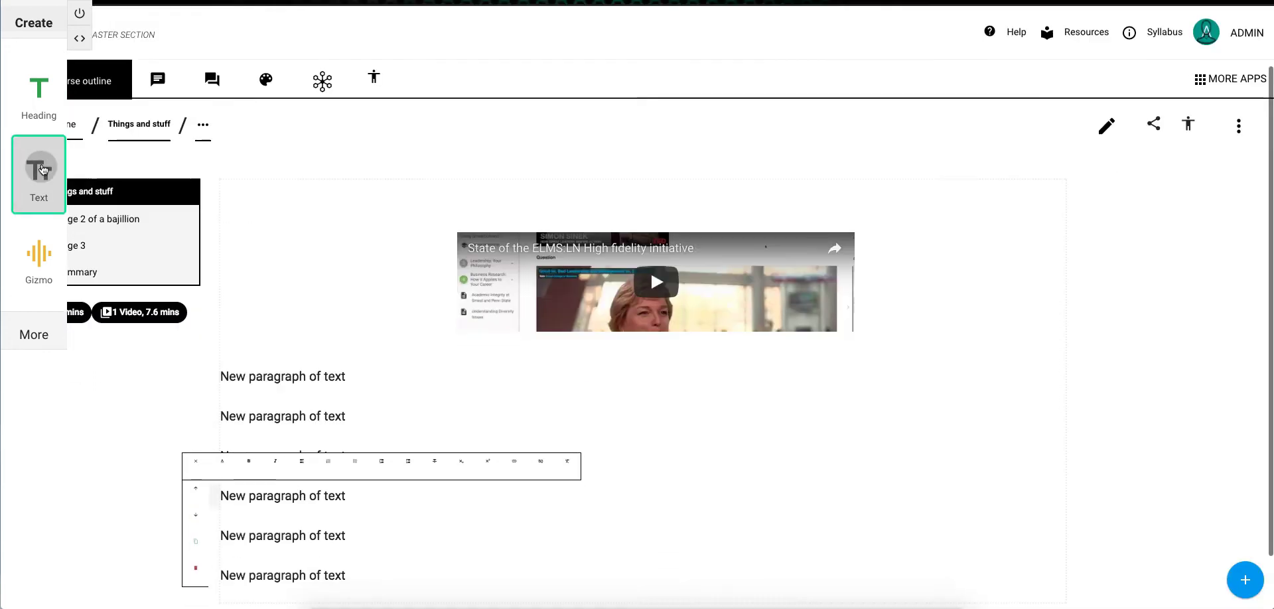
pyautogui.click(41, 177)
# Add seven new headings to the page content
pyautogui.click(37, 105)
pyautogui.click(37, 104)
pyautogui.click(37, 104)
pyautogui.click(36, 104)
pyautogui.click(36, 105)
pyautogui.click(37, 104)
pyautogui.click(36, 104)
pyautogui.click(41, 262)
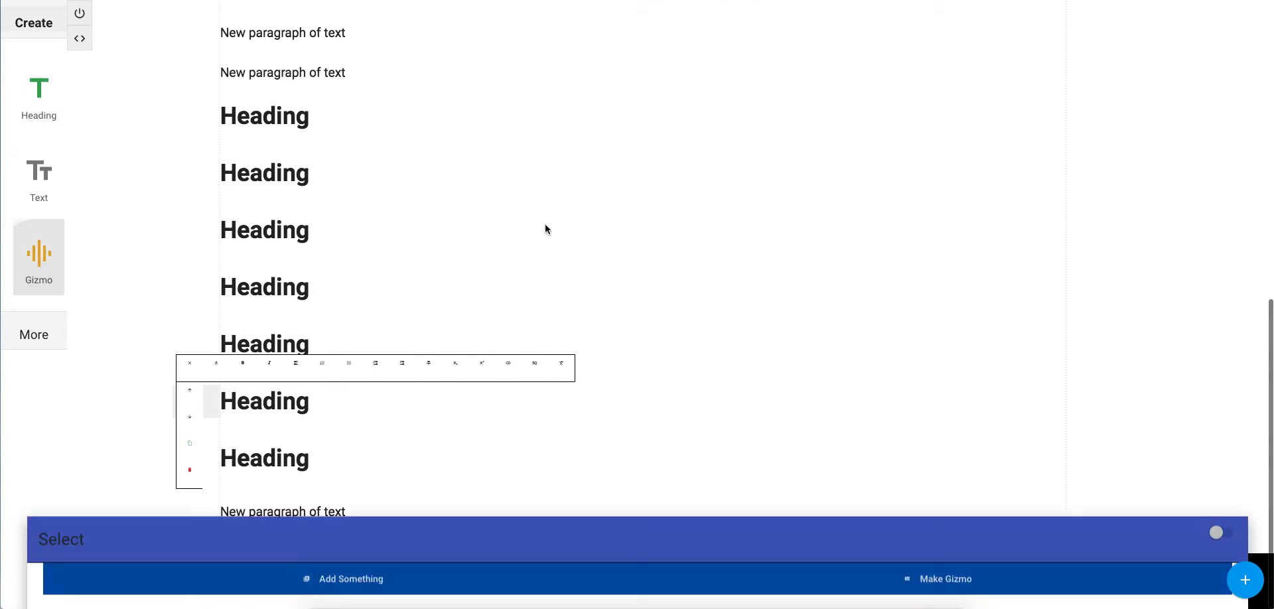
pyautogui.click(1011, 148)
pyautogui.hotkey('ctrl', 'v')
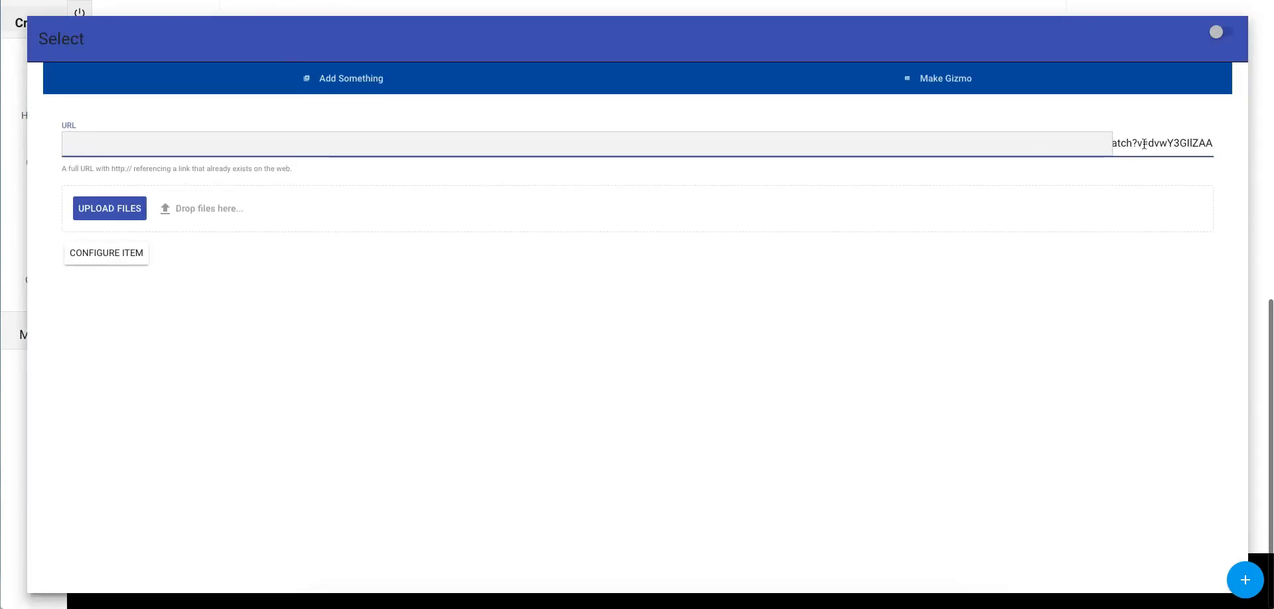
pyautogui.click(78, 261)
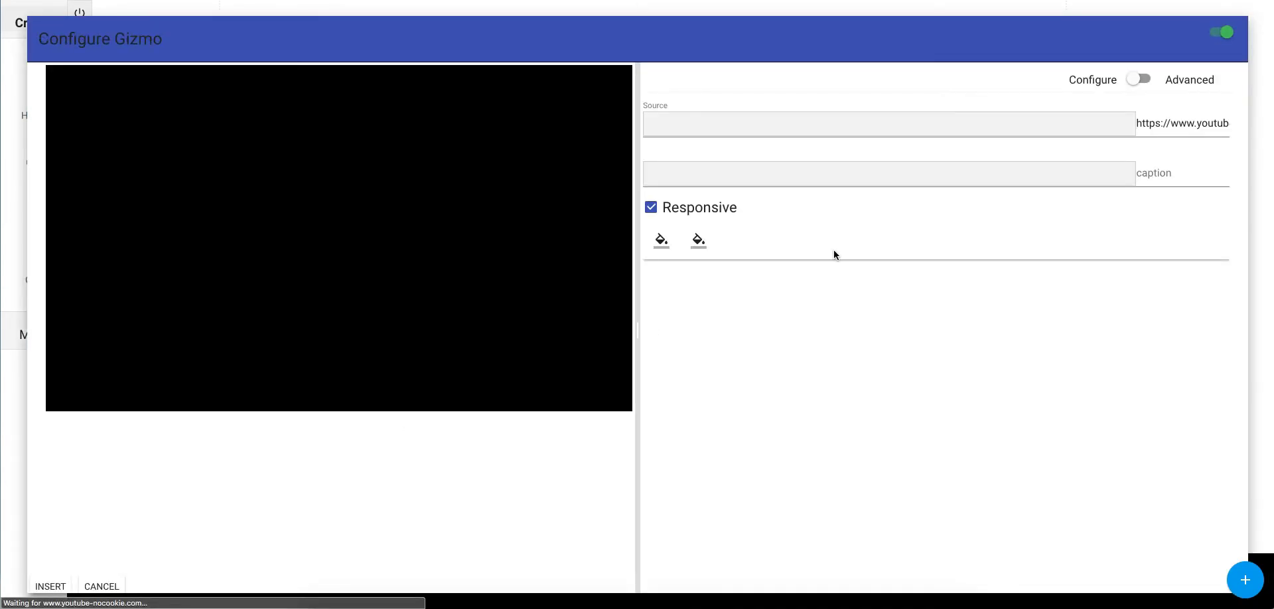
# Give the video gizmo a green secondary colour and the caption "dfsdfsdfsdfsfssf", and insert it into the page
pyautogui.click(692, 249)
pyautogui.click(811, 326)
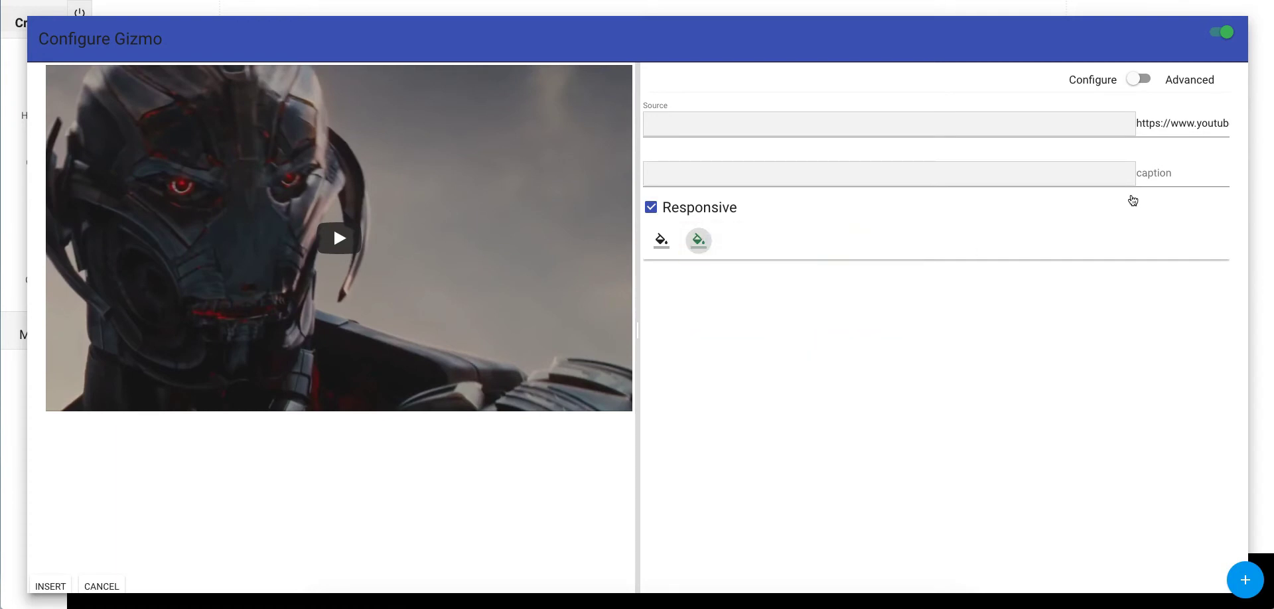
pyautogui.click(1225, 177)
pyautogui.write('dfsdfsdfsdfsdfsd')
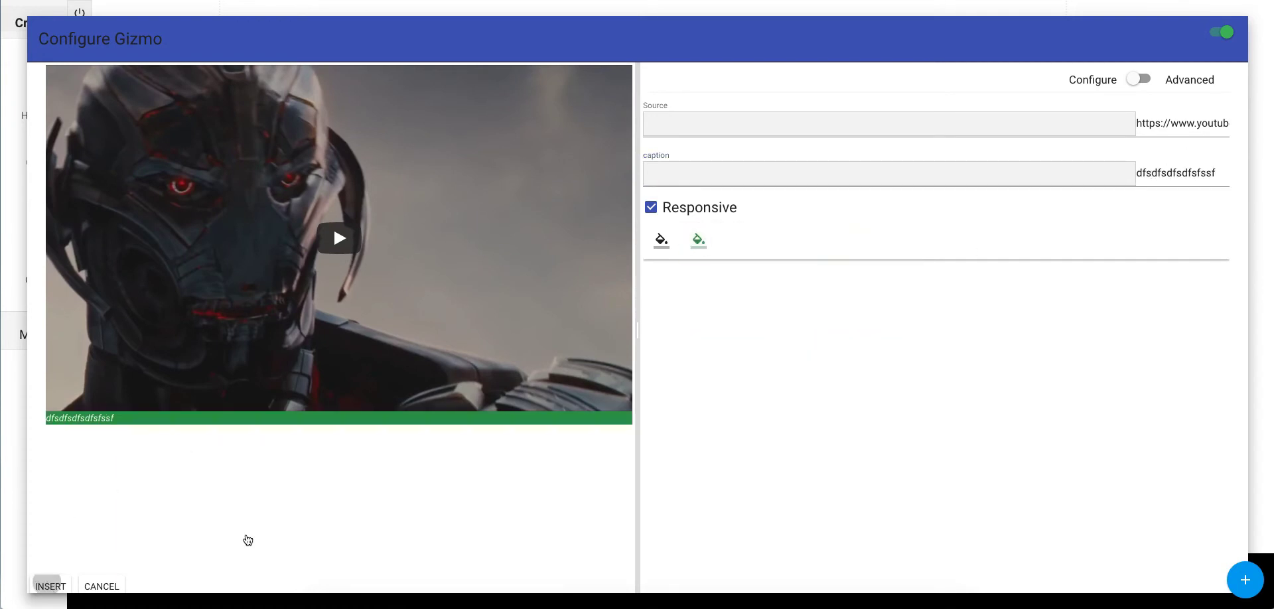
pyautogui.click(50, 587)
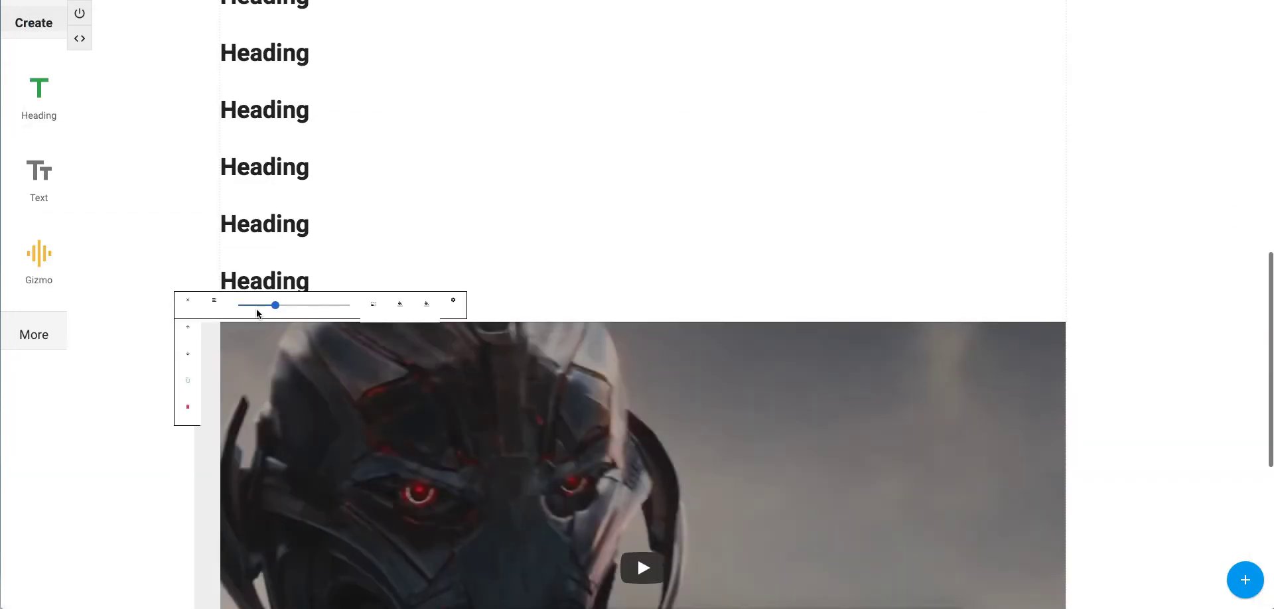
# Shrink the embedded video to its smallest width and save the page by ending HAX editing
pyautogui.moveTo(275, 310); pyautogui.dragTo(240, 309)
pyautogui.click(188, 302)
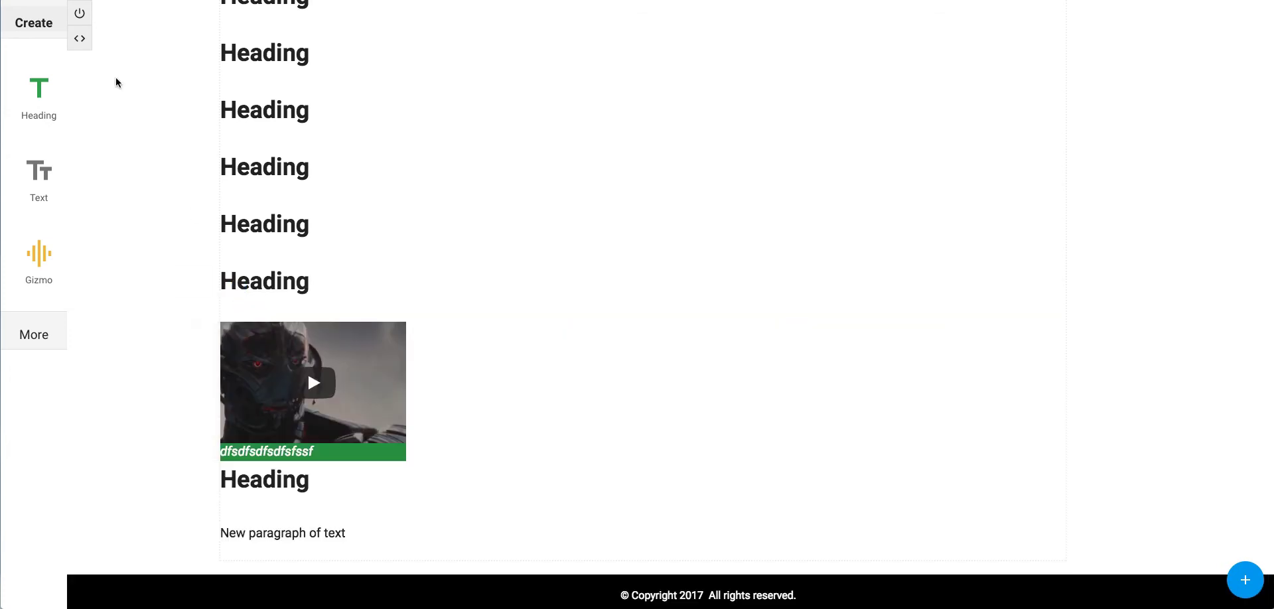
pyautogui.click(81, 14)
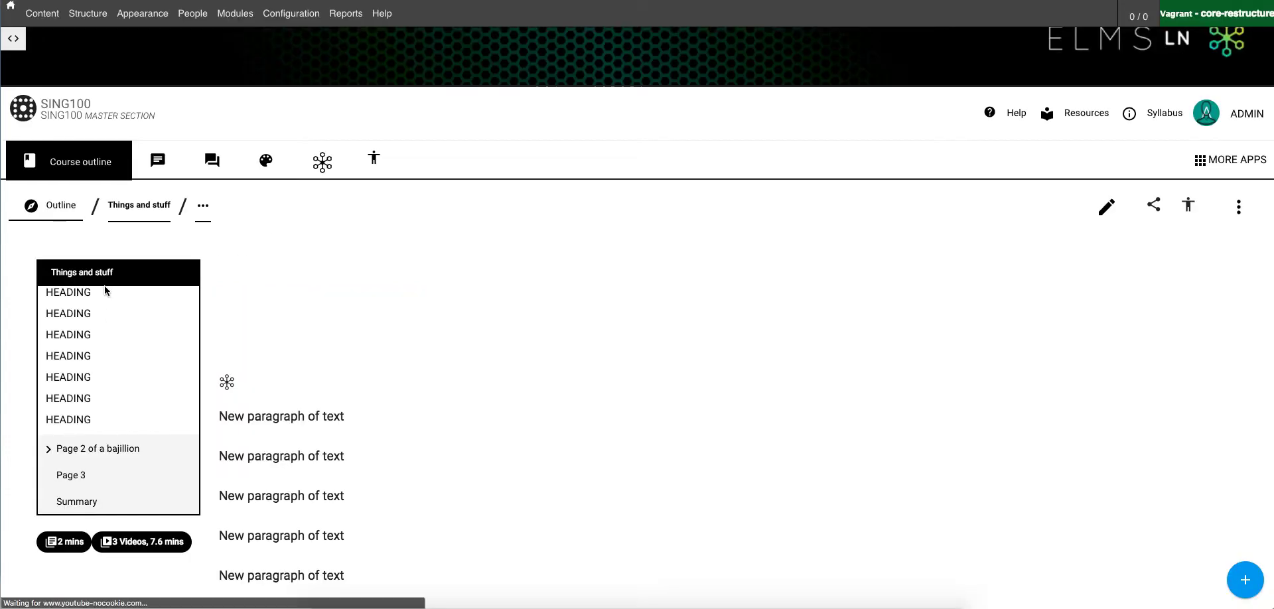
pyautogui.scroll(-6, 226, 331)
pyautogui.scroll(-5, 223, 330)
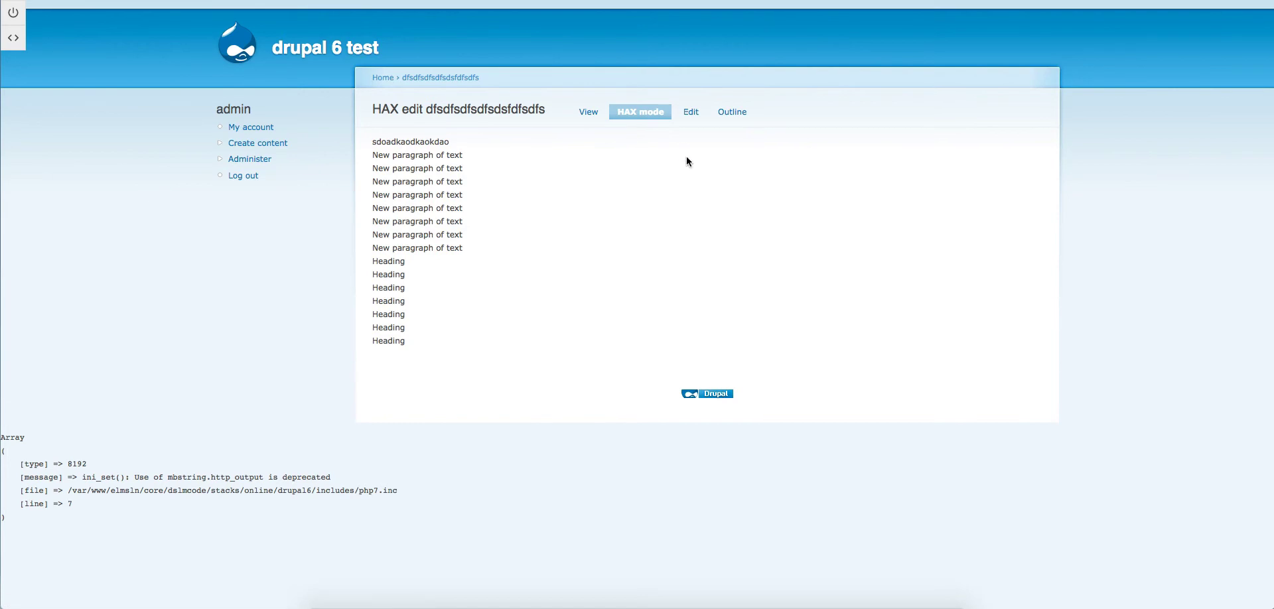
# On the drupal 6 test site's page, turn on HAX editing and duplicate the existing text block
pyautogui.click(587, 115)
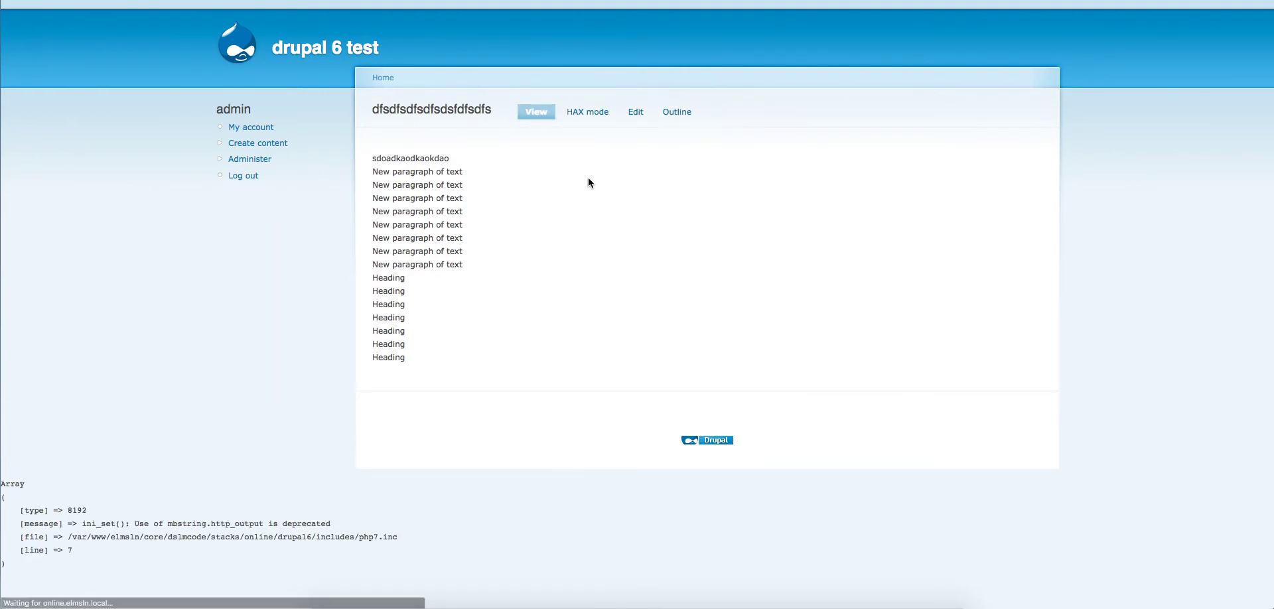
pyautogui.click(587, 112)
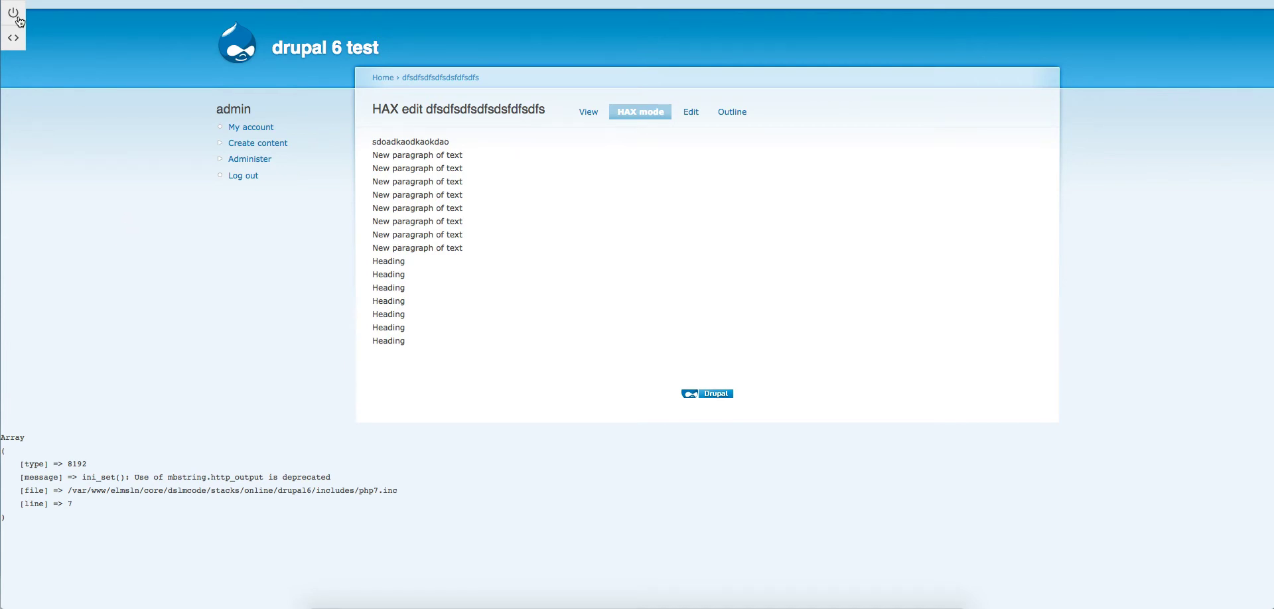
pyautogui.click(15, 12)
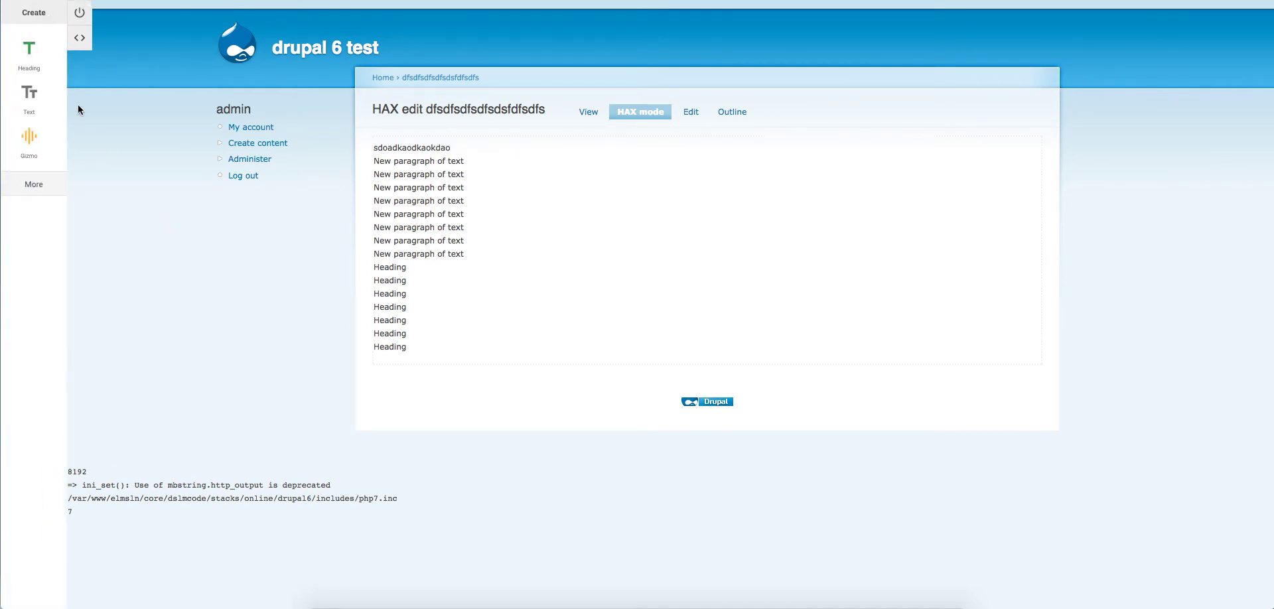
pyautogui.click(368, 232)
pyautogui.click(365, 205)
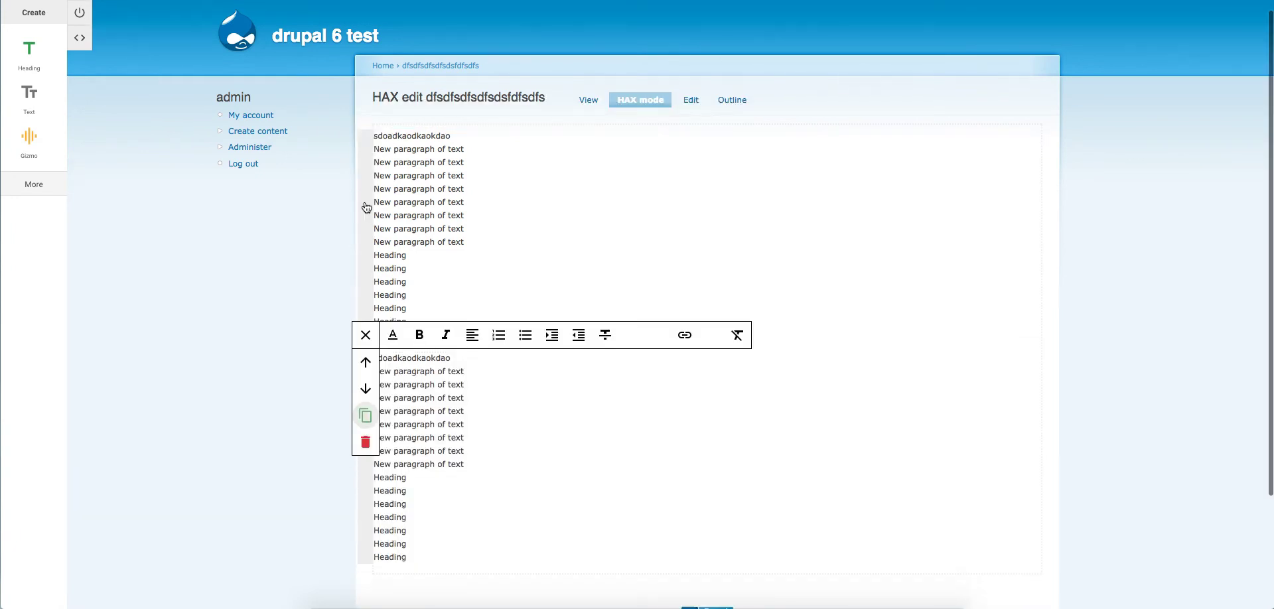
pyautogui.click(365, 306)
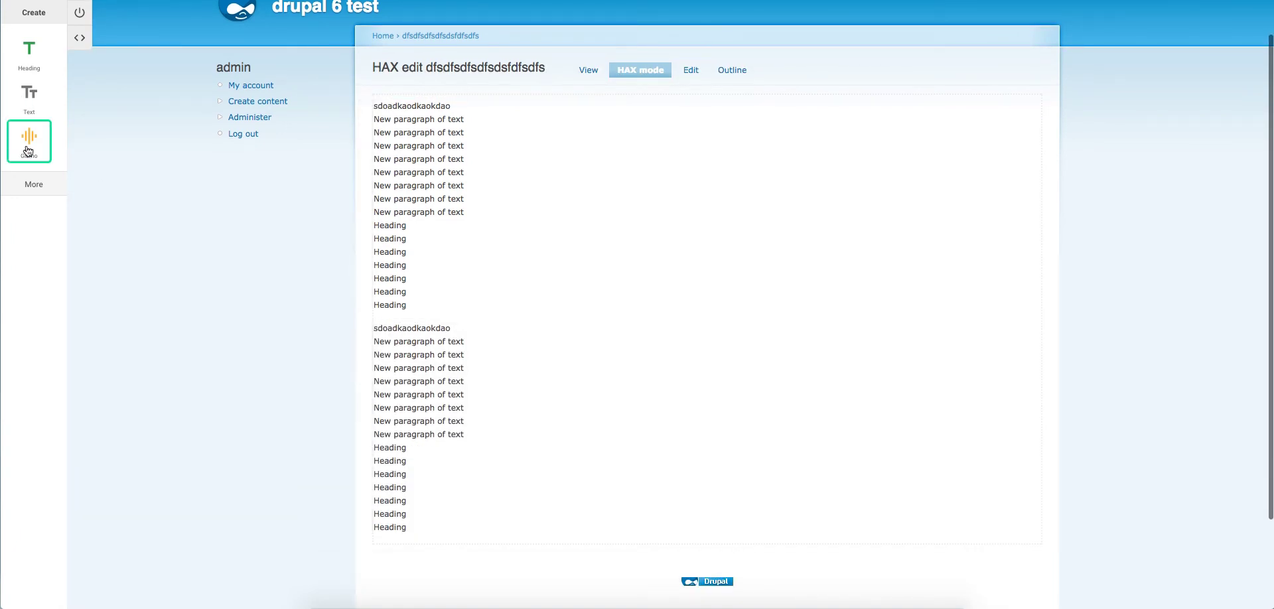
# Add eight new text paragraphs followed by seven headings below the duplicated block
pyautogui.click(27, 93)
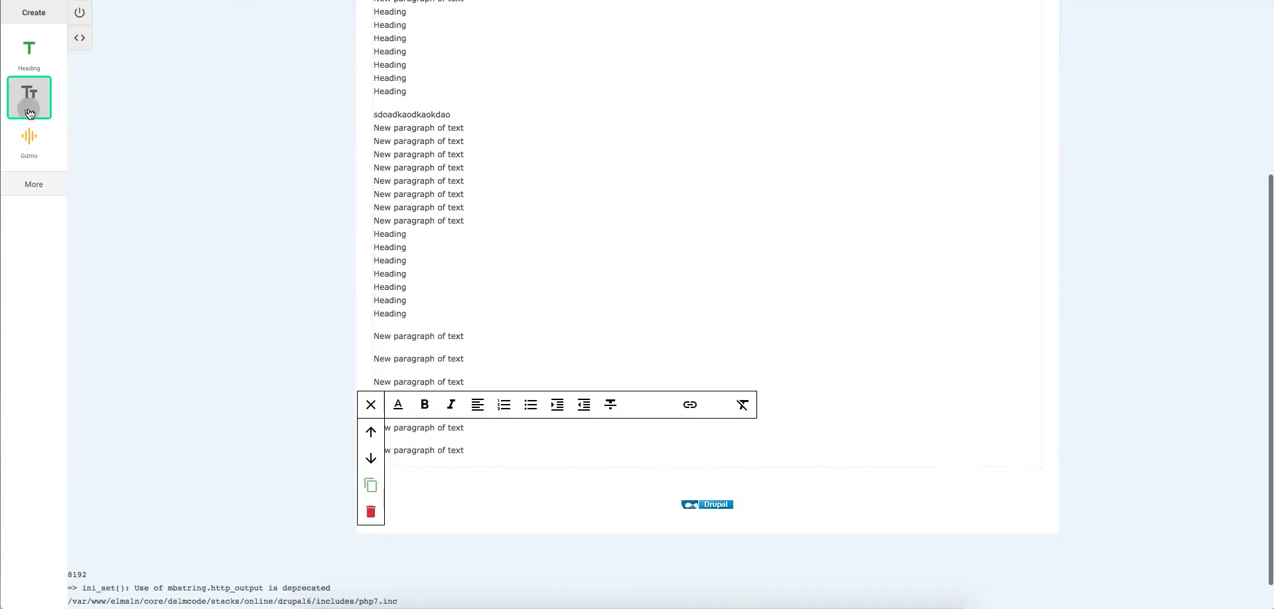
pyautogui.click(26, 63)
pyautogui.click(27, 64)
pyautogui.click(27, 64)
pyautogui.click(27, 64)
pyautogui.click(27, 63)
pyautogui.click(27, 63)
pyautogui.click(26, 63)
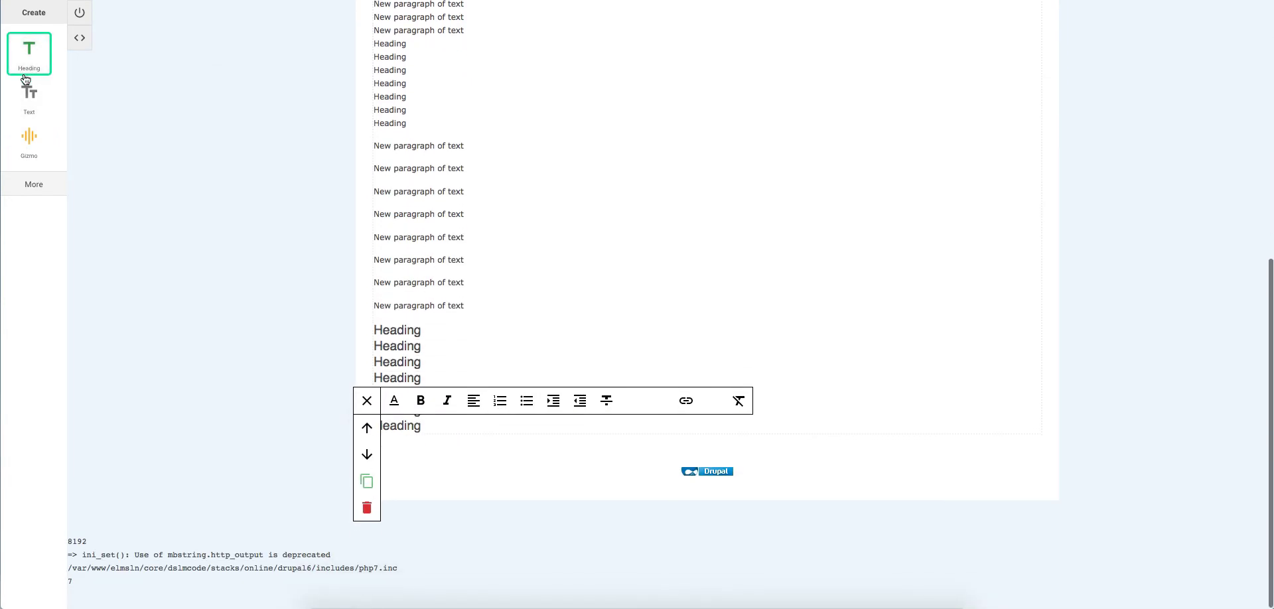
pyautogui.click(358, 410)
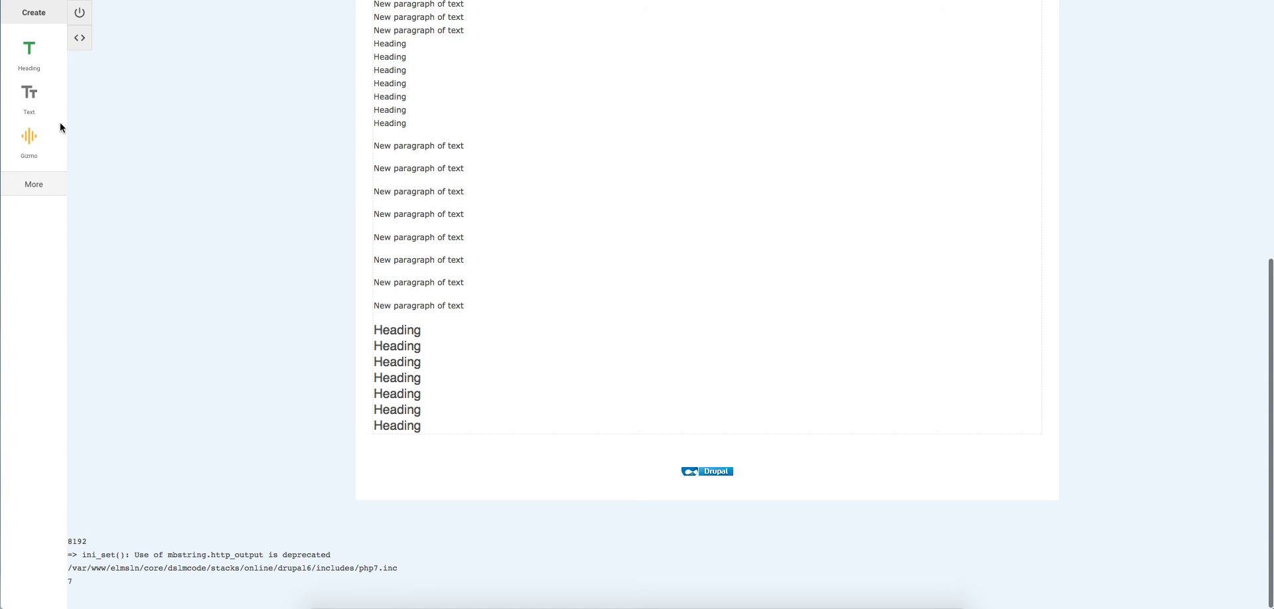
pyautogui.click(29, 140)
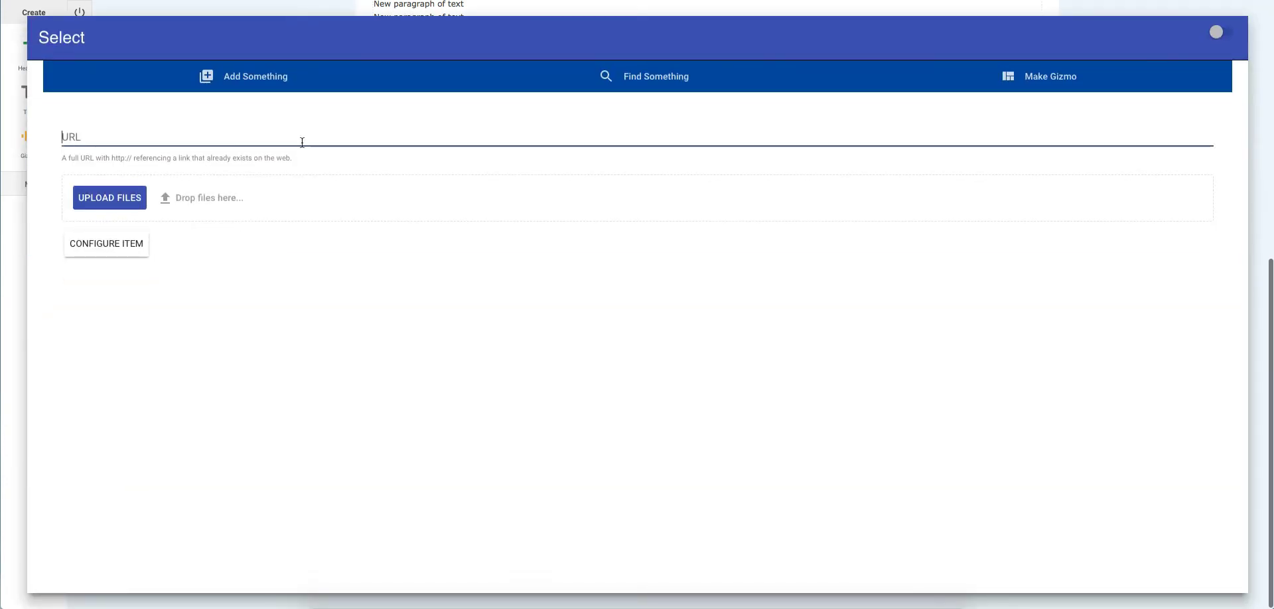
pyautogui.write('https://www.youtube.com/watch?v=dvwY3GIIZAA')
pyautogui.click(126, 255)
# Set the video's secondary colour to light blue and its caption to "dfgfsdfsfsfsfsfs", and insert it
pyautogui.click(696, 219)
pyautogui.click(772, 309)
pyautogui.click(722, 160)
pyautogui.write('dfgfsdfsfsfsfsfs')
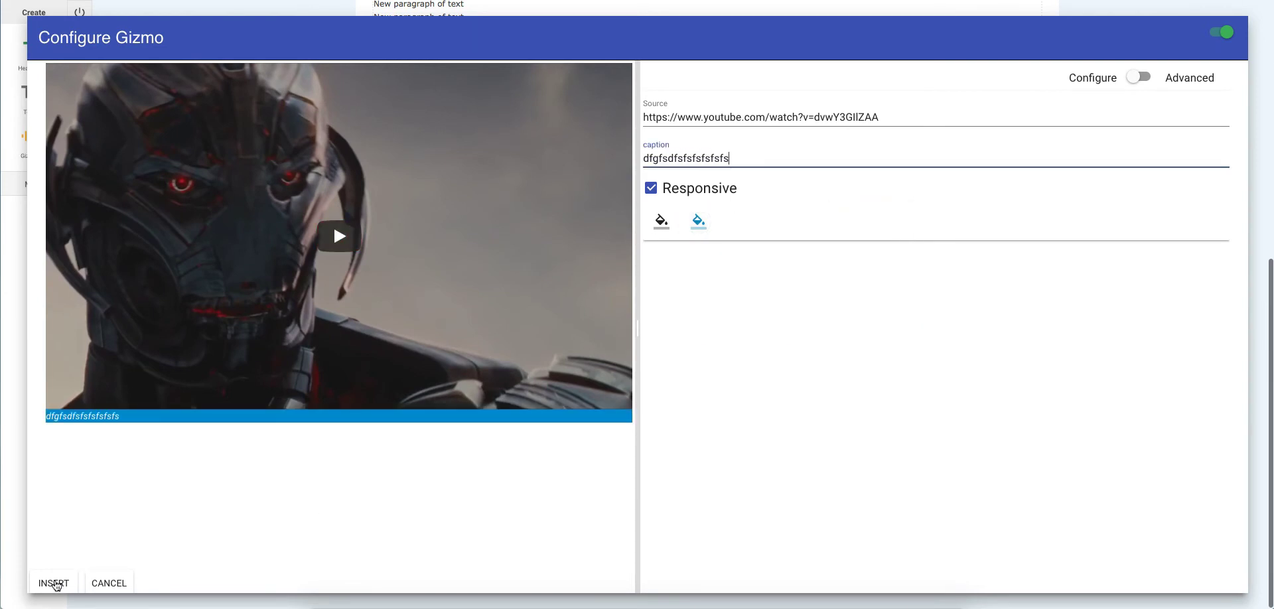
pyautogui.click(56, 584)
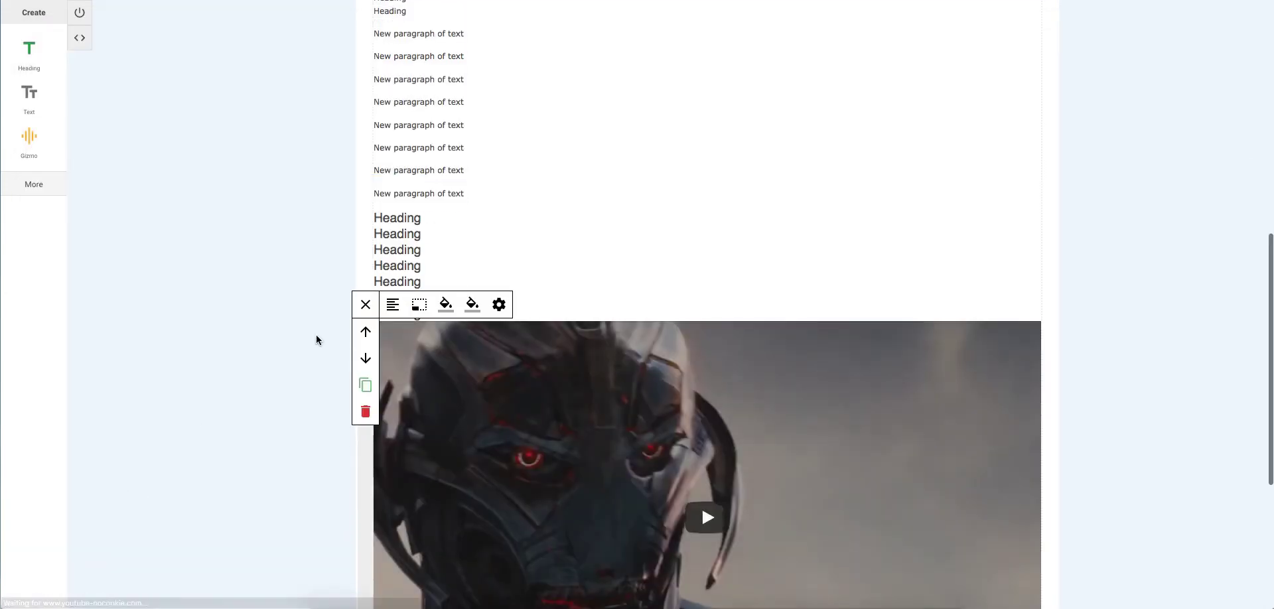
# Deselect the inserted video, save the Drupal 6 page by ending HAX editing, and review its content
pyautogui.click(365, 304)
pyautogui.scroll(-3, 252, 361)
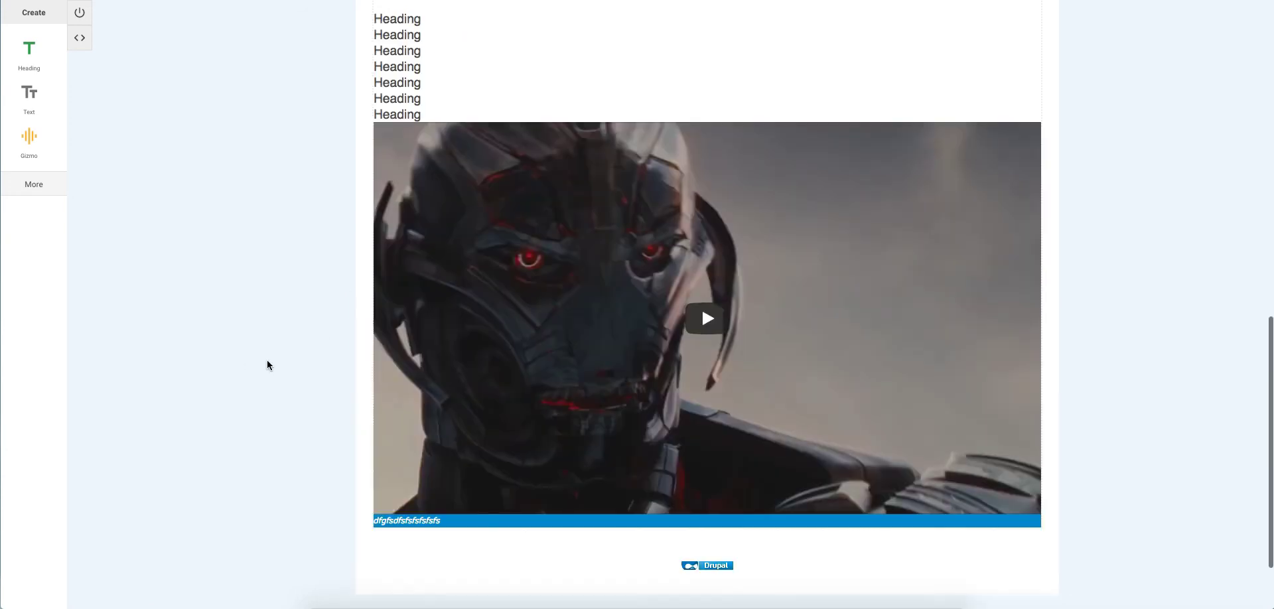
pyautogui.click(80, 12)
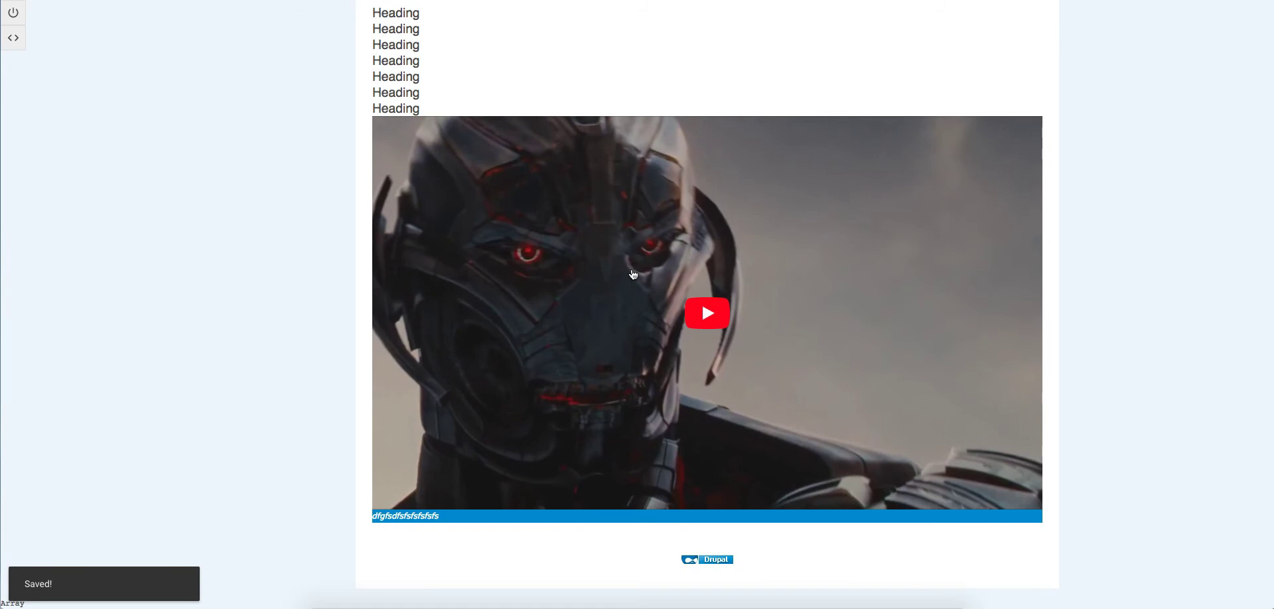
pyautogui.scroll(8, 315, 427)
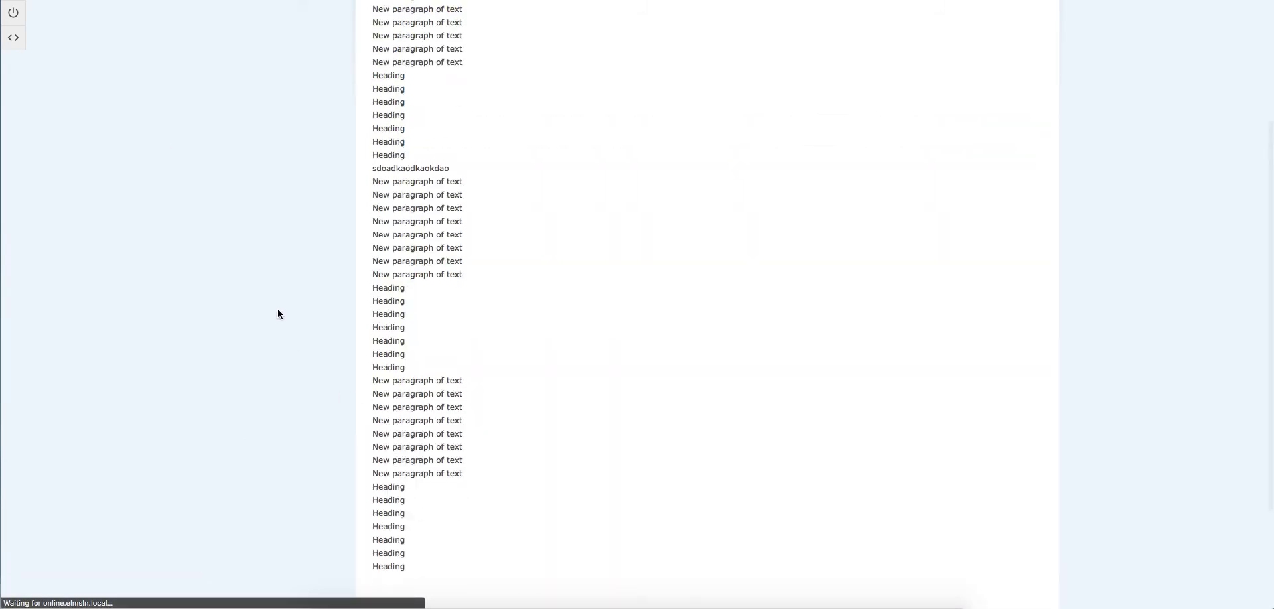
pyautogui.scroll(-1, 278, 309)
pyautogui.scroll(5, 294, 470)
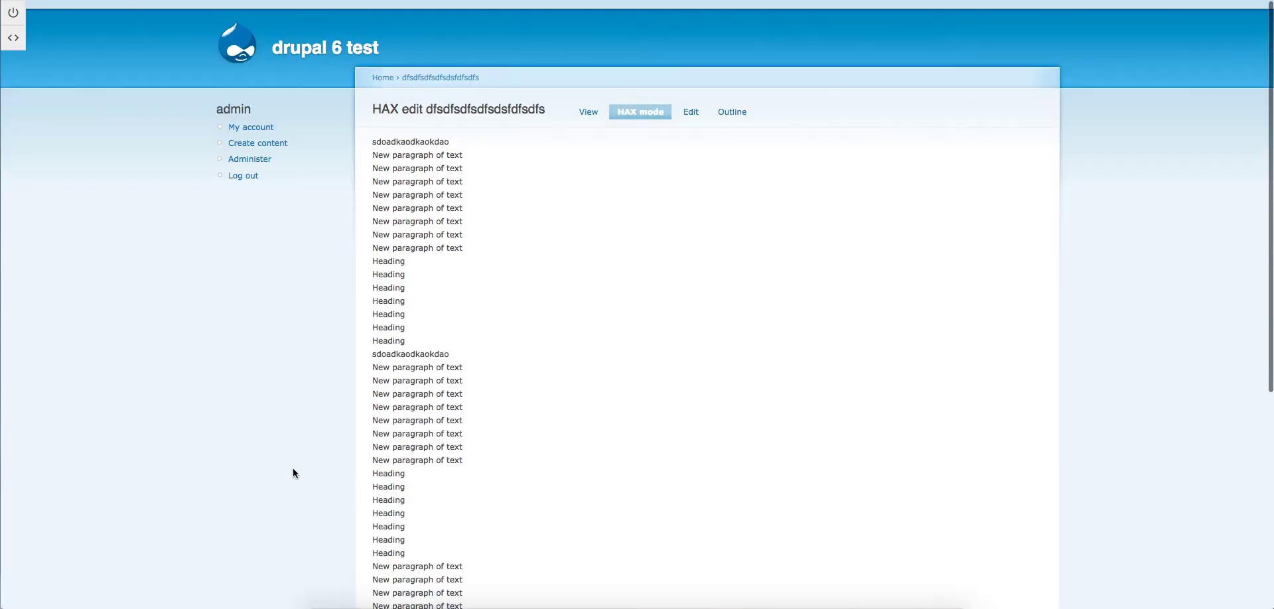
# Open the page's standard edit form and examine the video markup in the body and the input format options
pyautogui.click(691, 111)
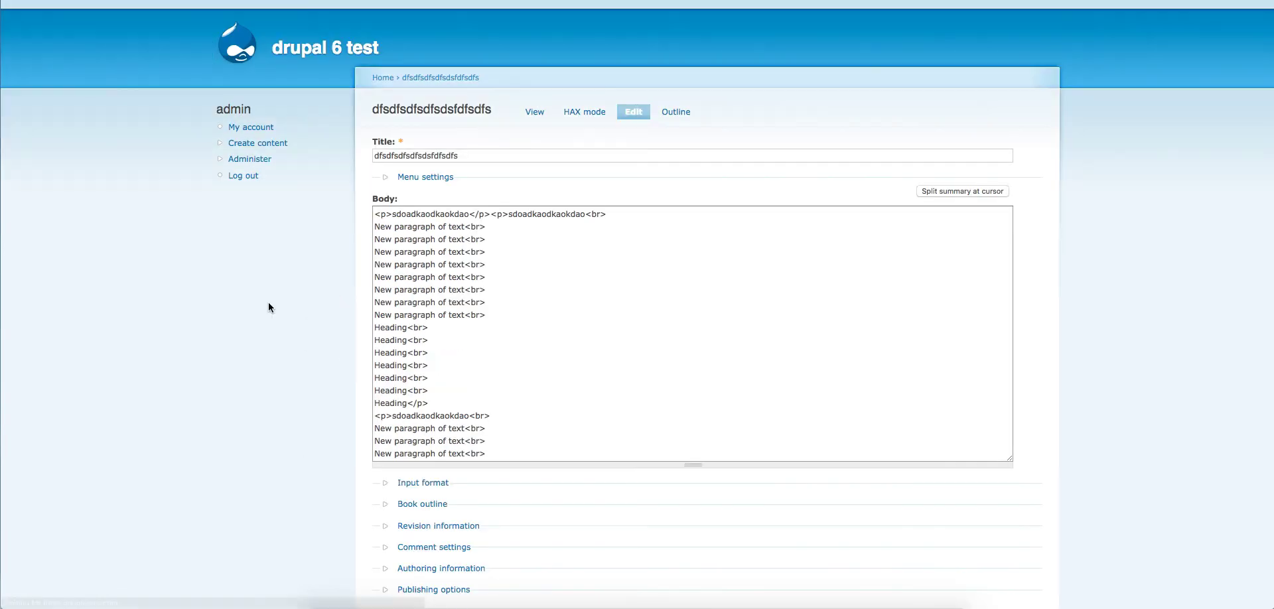
pyautogui.scroll(-8, 662, 252)
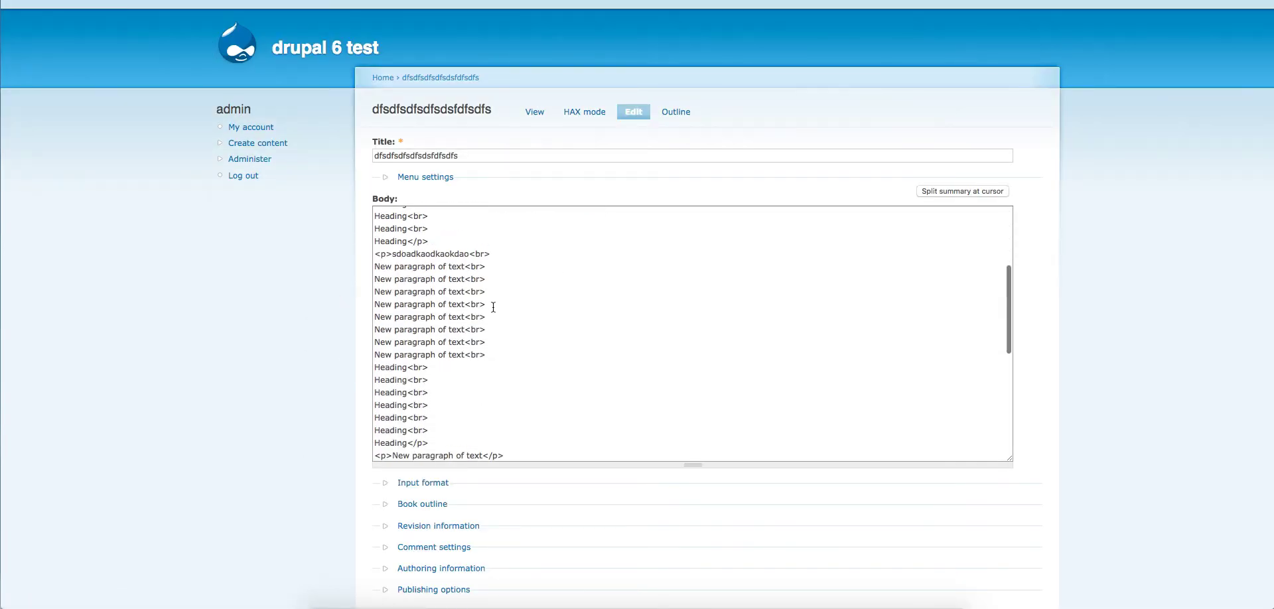
pyautogui.scroll(-5, 427, 426)
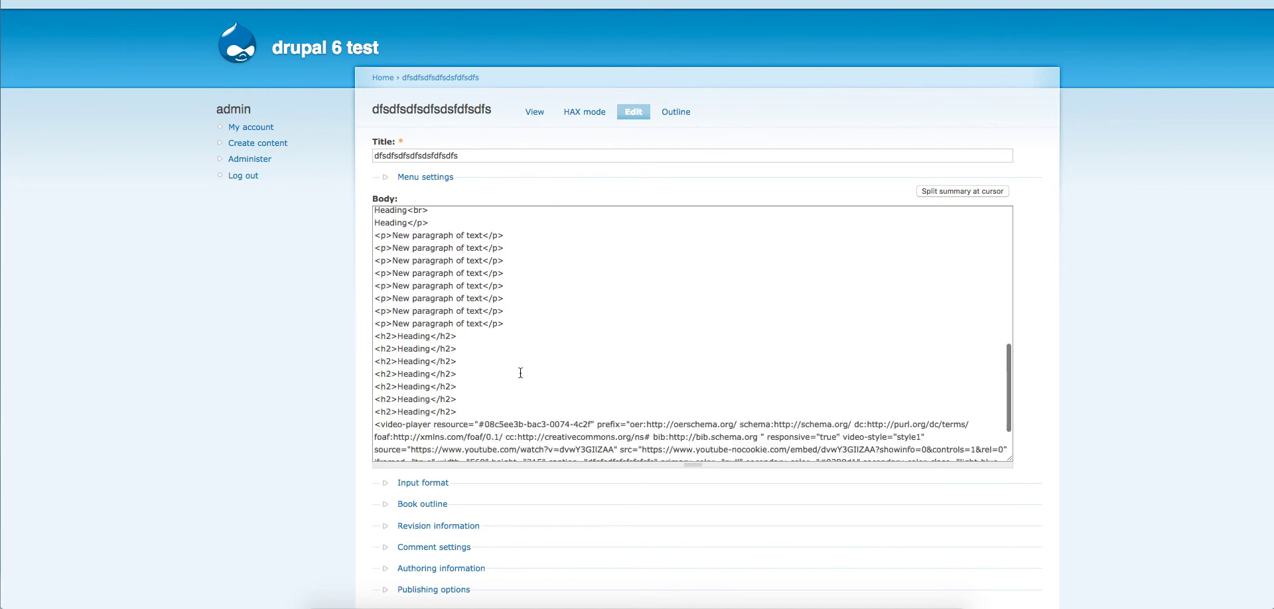
pyautogui.click(423, 483)
pyautogui.scroll(-2, 292, 433)
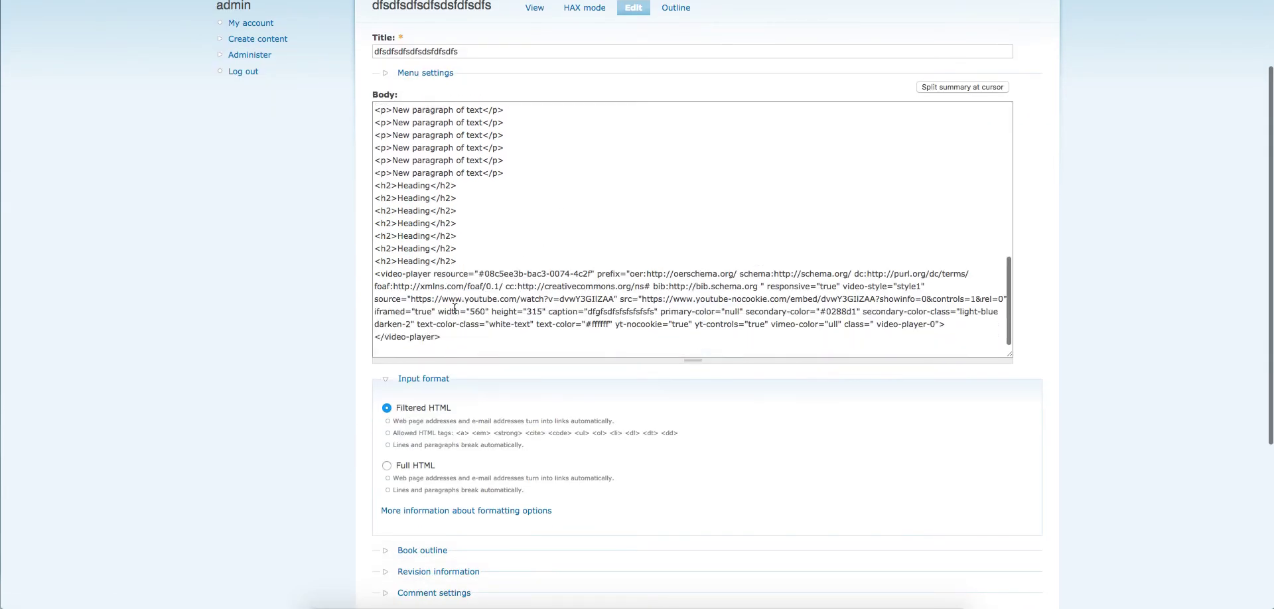
# Set the page's input format to Full HTML and save the page
pyautogui.click(387, 465)
pyautogui.scroll(-4, 305, 465)
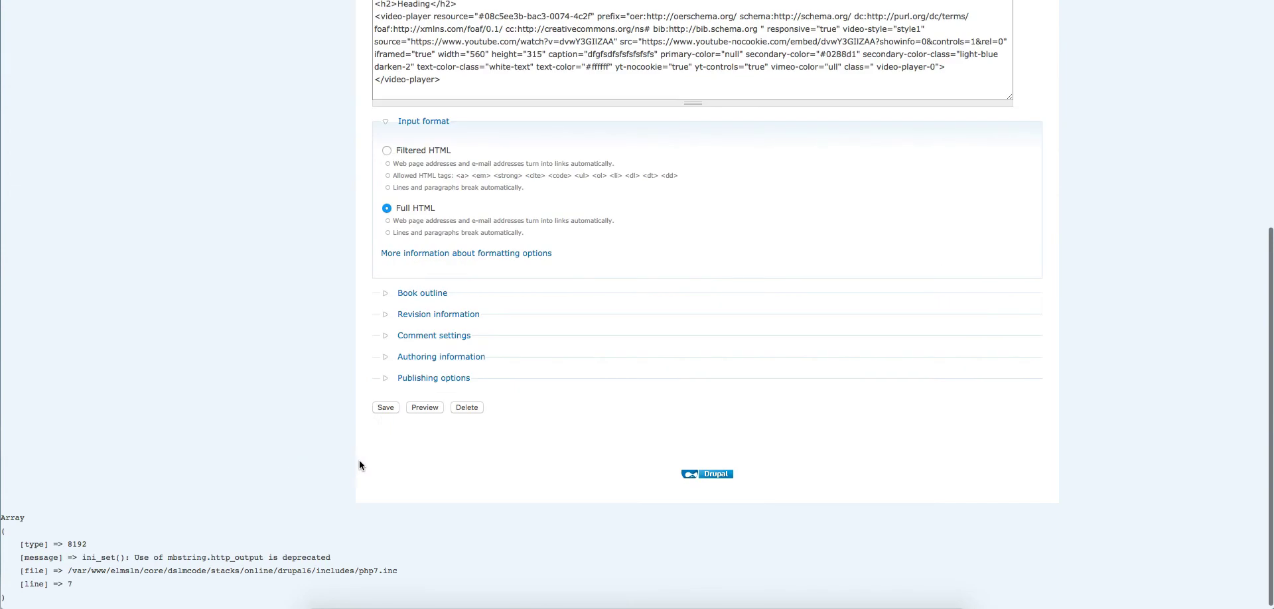
pyautogui.click(385, 407)
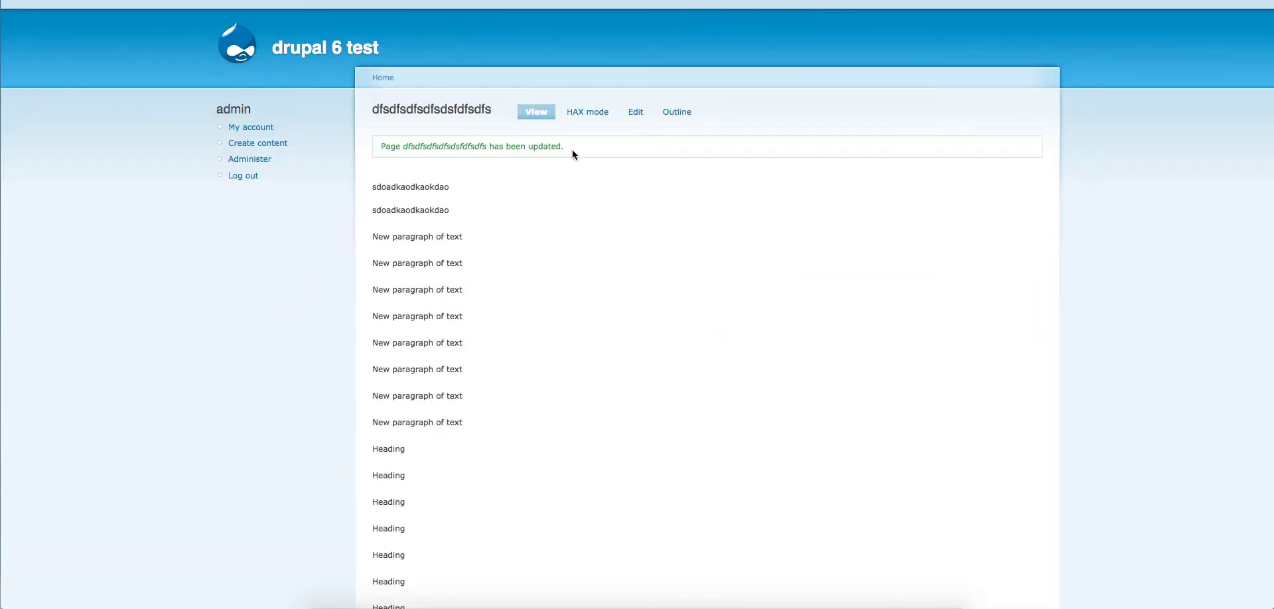
# Open the page in HAX mode, turn on editing and select the captioned video at the end of the content
pyautogui.click(591, 114)
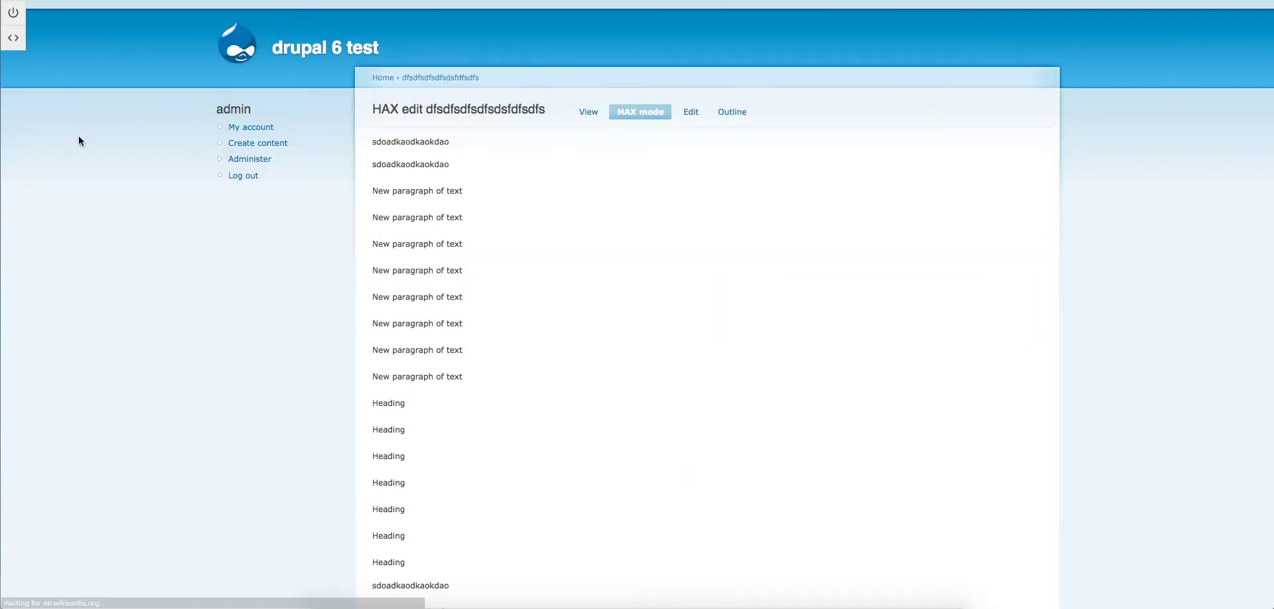
pyautogui.click(13, 12)
pyautogui.click(370, 262)
pyautogui.click(365, 234)
pyautogui.scroll(-4, 365, 245)
pyautogui.click(364, 308)
pyautogui.scroll(-15, 365, 331)
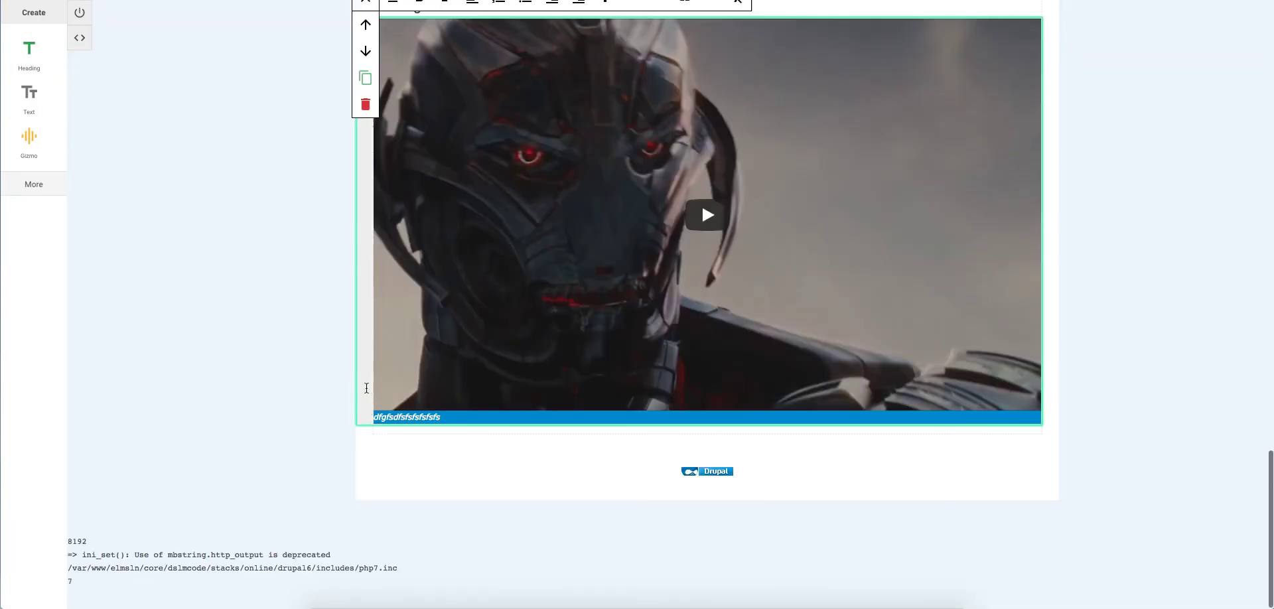
# Duplicate the selected captioned video, deselect it and save the page by ending HAX editing
pyautogui.click(367, 394)
pyautogui.click(366, 388)
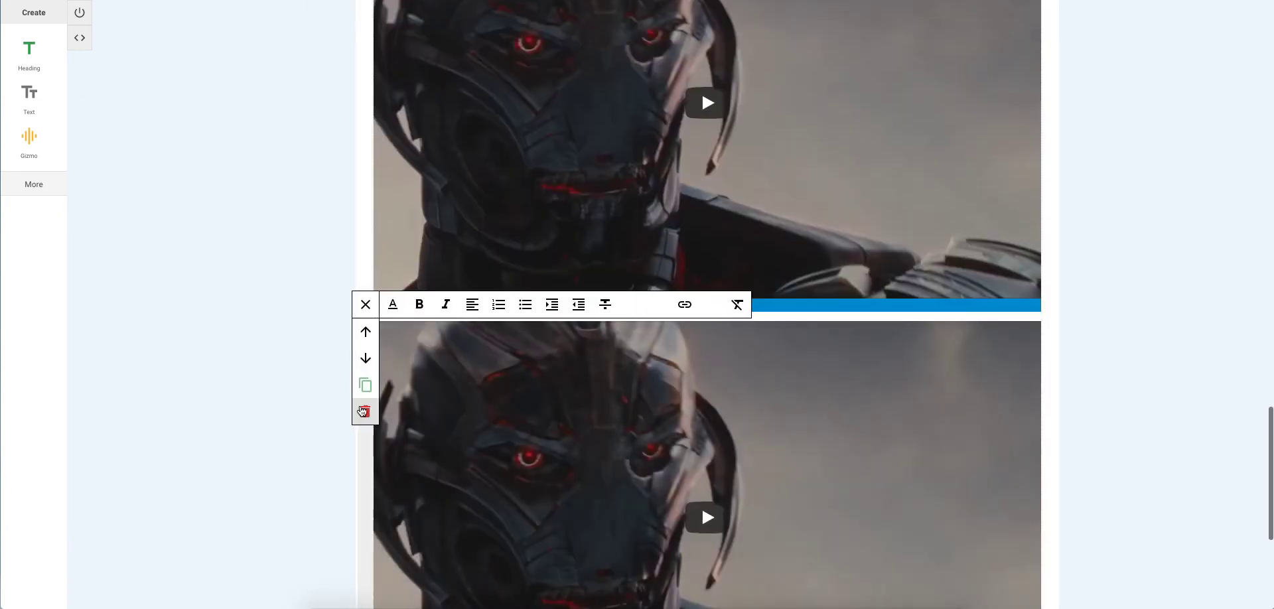
pyautogui.click(366, 304)
pyautogui.click(79, 13)
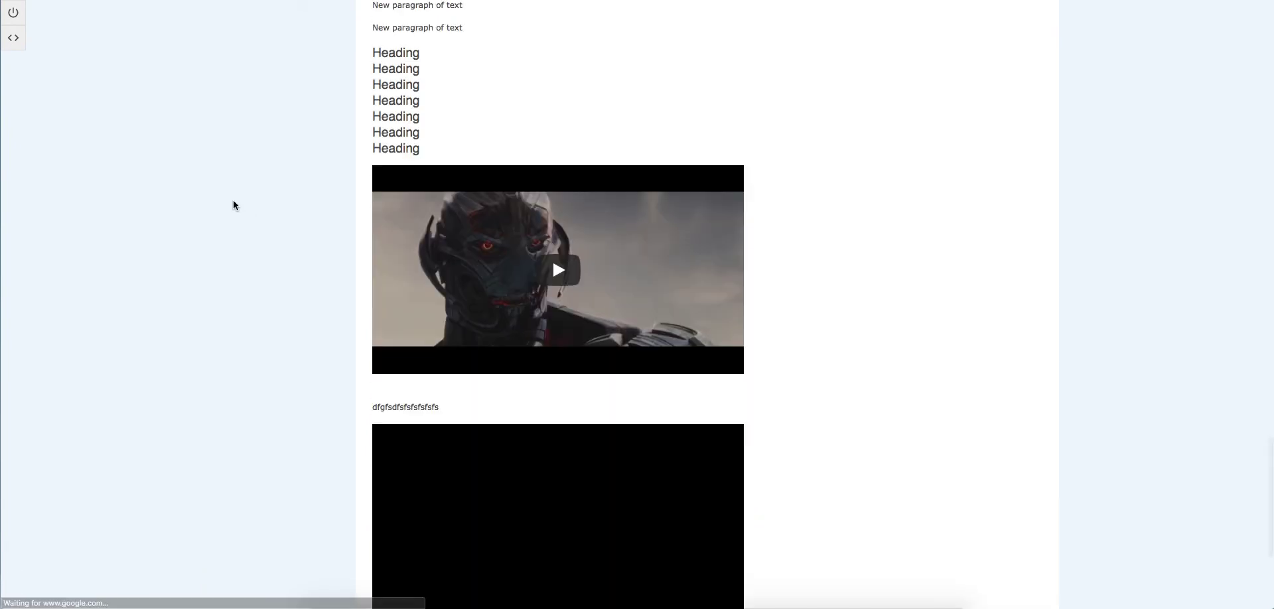
# Return to the normal view of the Drupal 6 page and examine its saved paragraphs, headings and duplicated videos
pyautogui.scroll(-15, 277, 159)
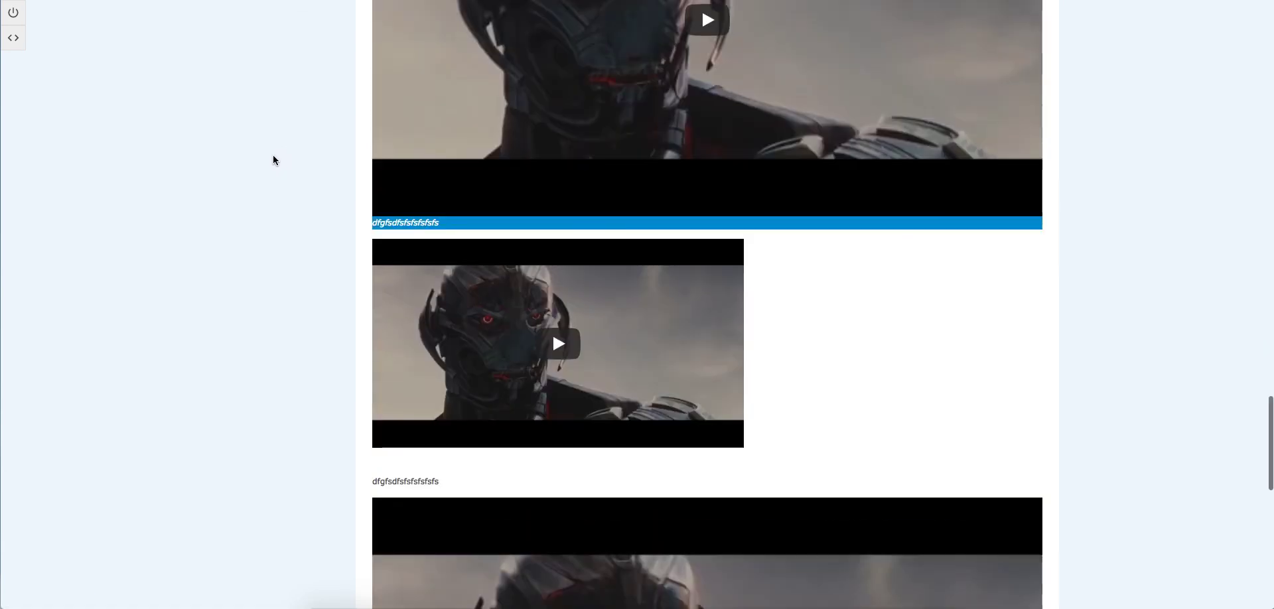
pyautogui.scroll(15, 265, 285)
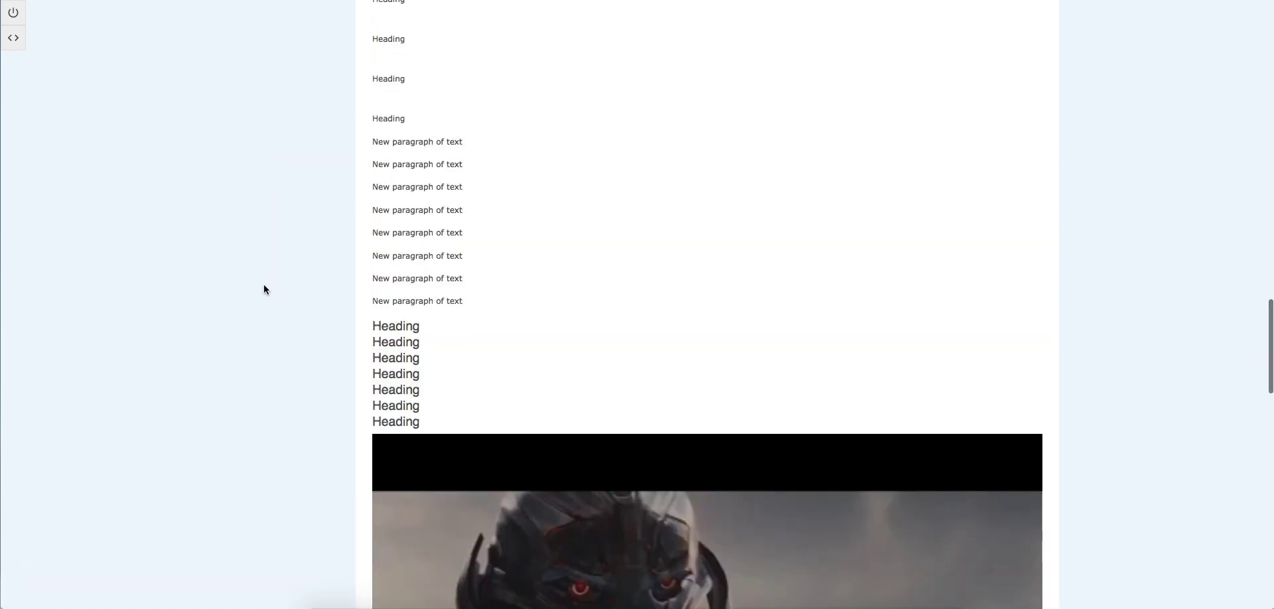
pyautogui.click(583, 120)
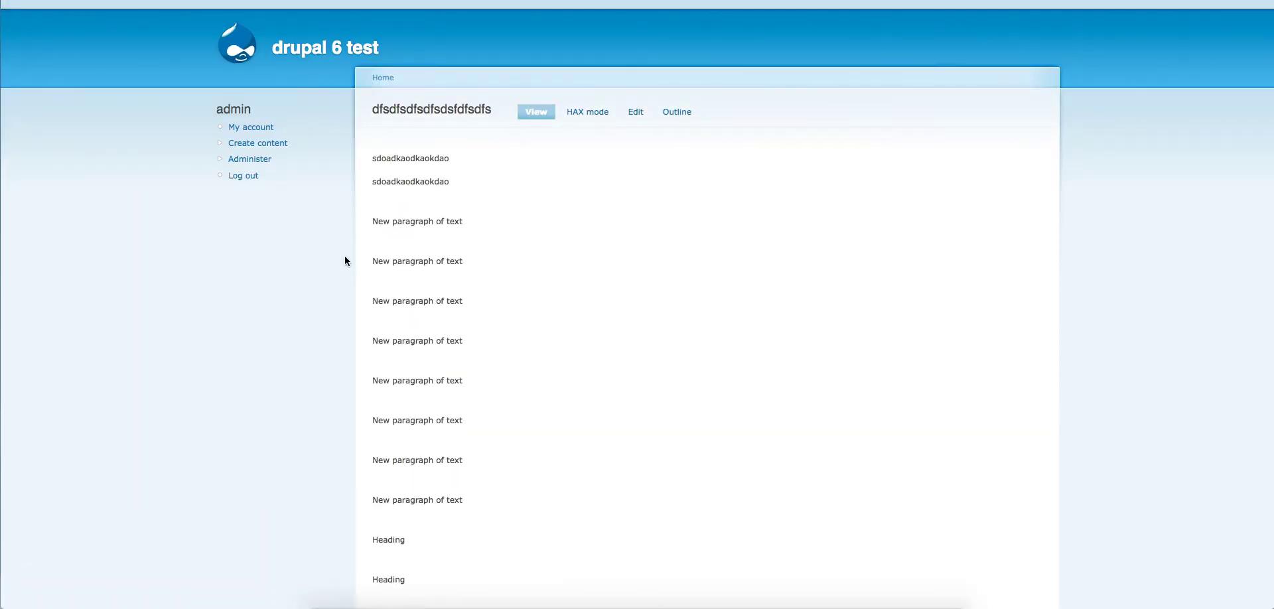
pyautogui.scroll(-3, 242, 312)
pyautogui.scroll(-10, 242, 275)
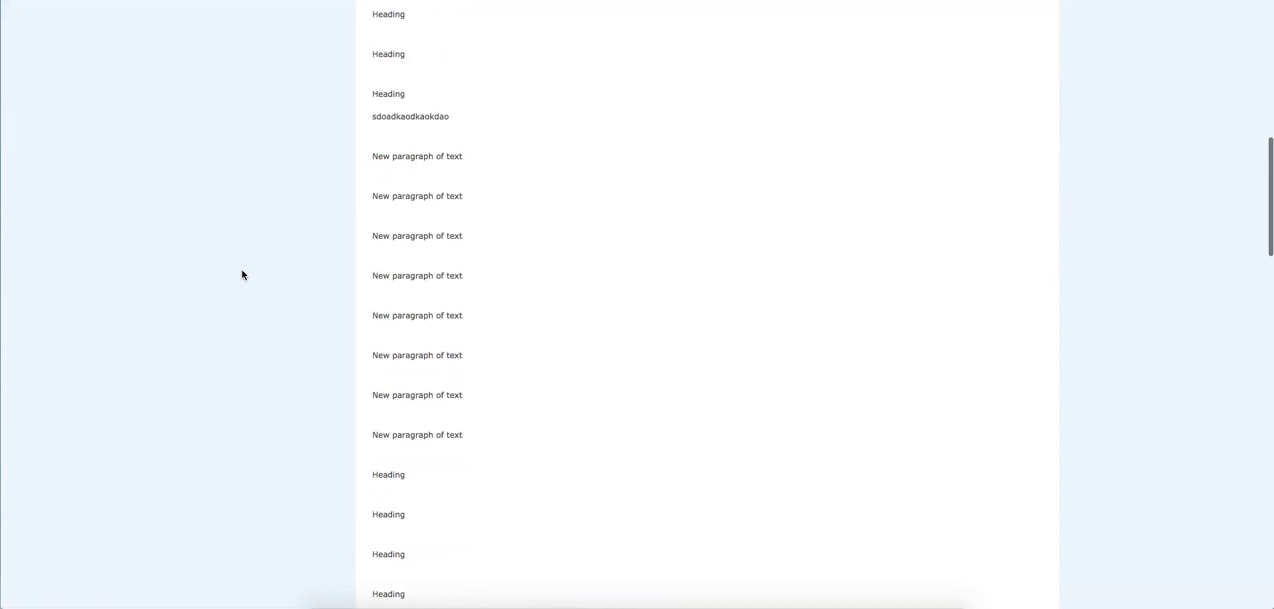
pyautogui.scroll(-7, 226, 279)
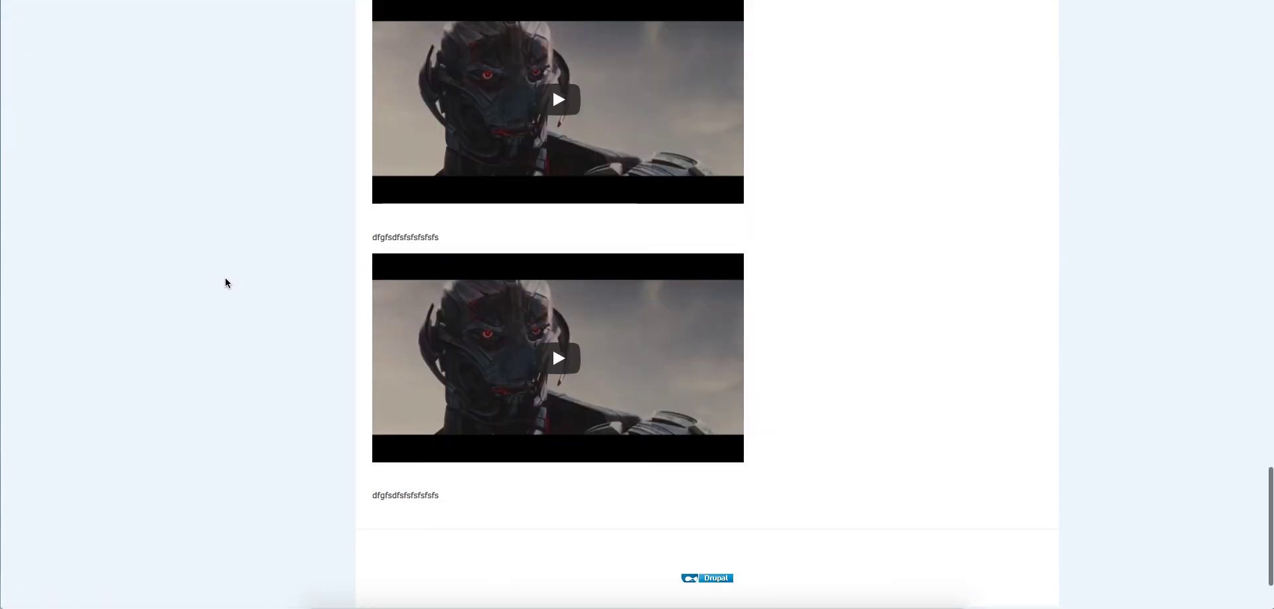
pyautogui.scroll(5, 225, 279)
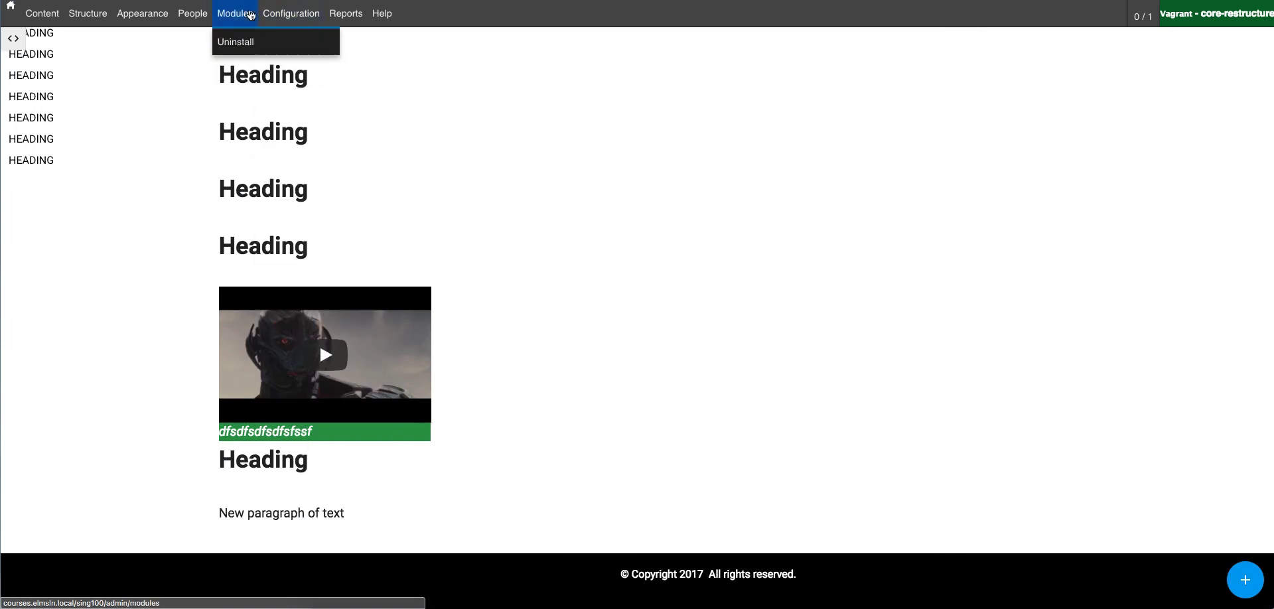
# Open the HAX content authoring configuration of the ELMS:LN course site
pyautogui.moveTo(291, 13)
pyautogui.moveTo(306, 390)
pyautogui.moveTo(304, 95)
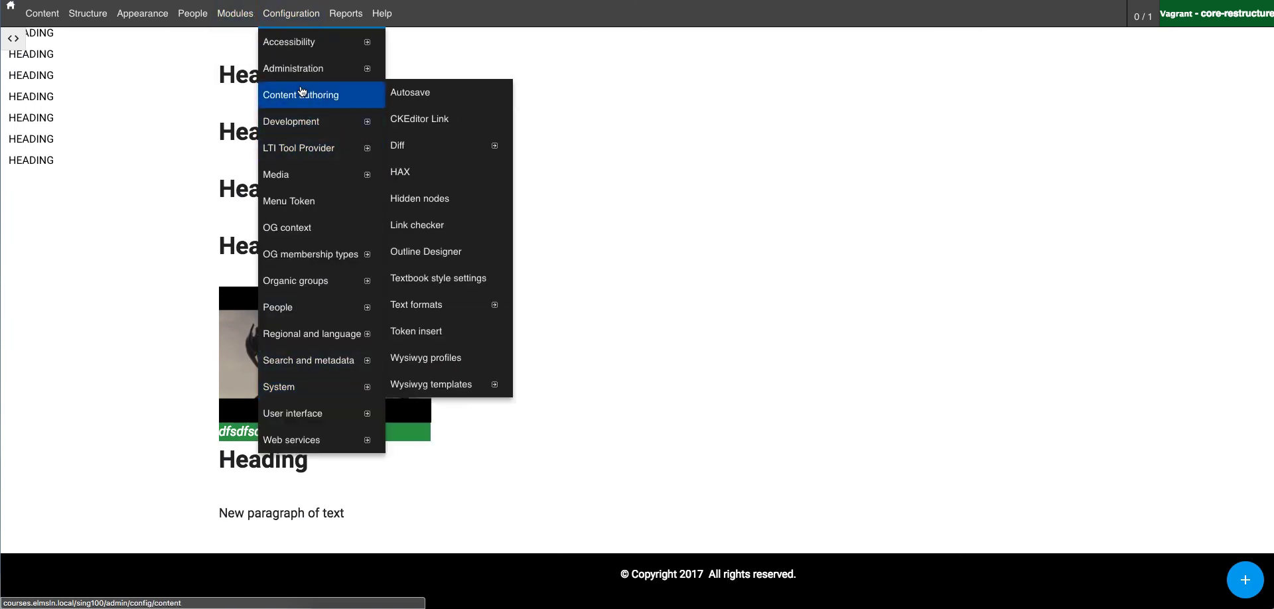
pyautogui.click(415, 174)
# Examine the HAX settings for the elements to autoload and the context menu offset
pyautogui.click(241, 165)
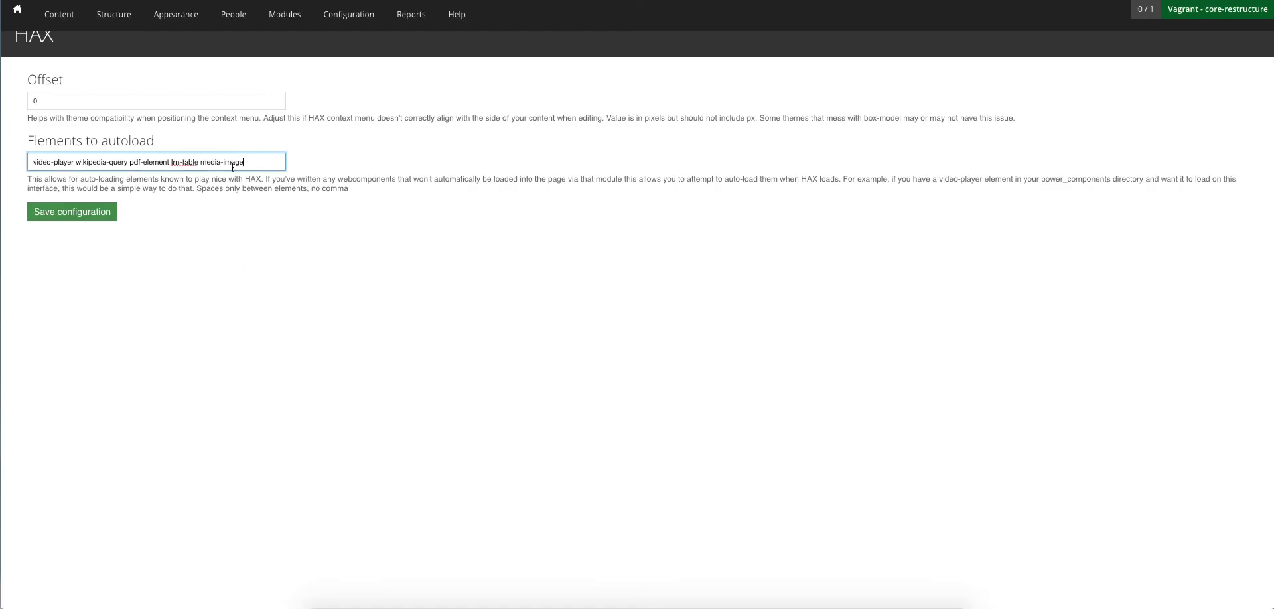
pyautogui.moveTo(3, 169); pyautogui.dragTo(16, 164)
pyautogui.click(58, 162)
pyautogui.click(119, 106)
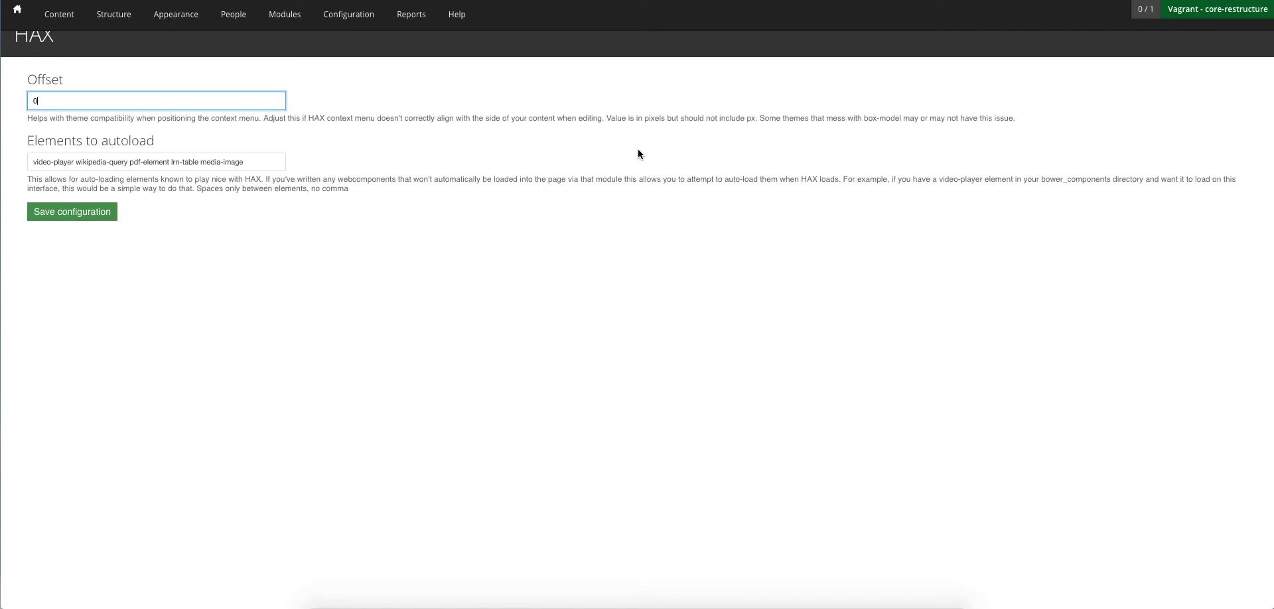
pyautogui.click(330, 99)
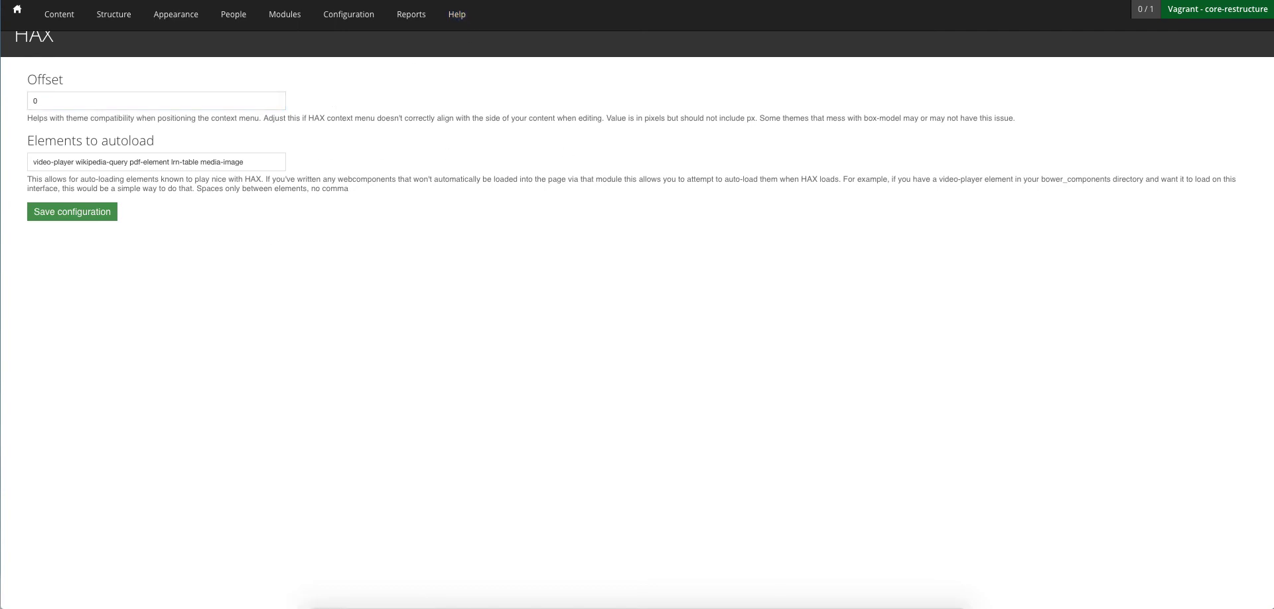